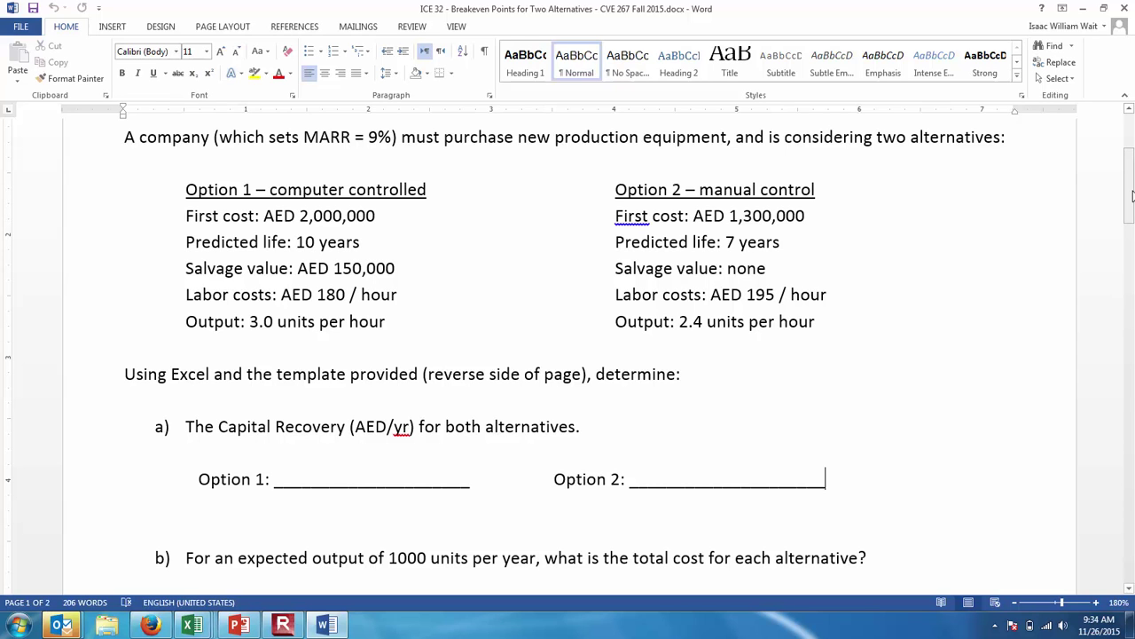
Look over the blank breakeven template on page 2 and mark the 1000 units per year output in question b.
drag(1127, 182, 1127, 404)
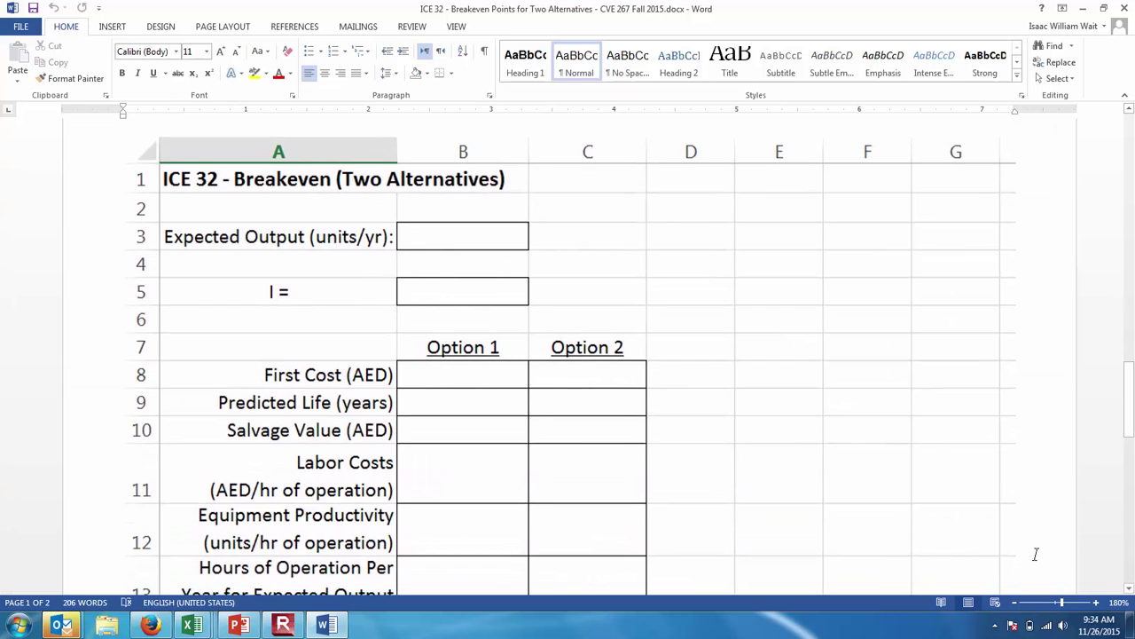
double_click(1017, 602)
double_click(1017, 602)
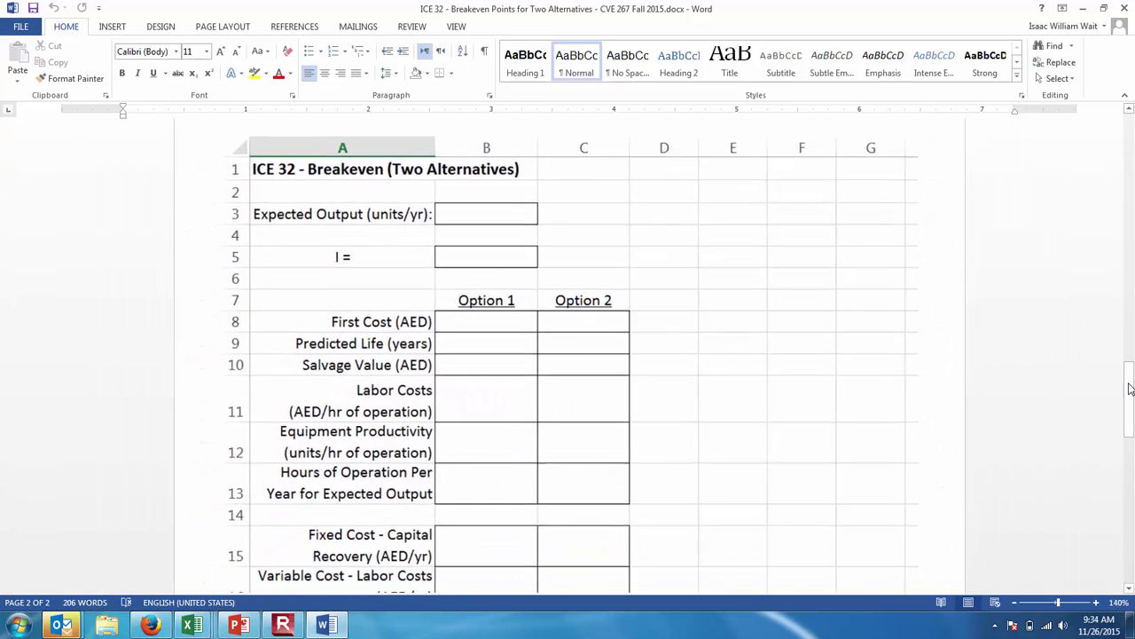
drag(1129, 401, 1129, 417)
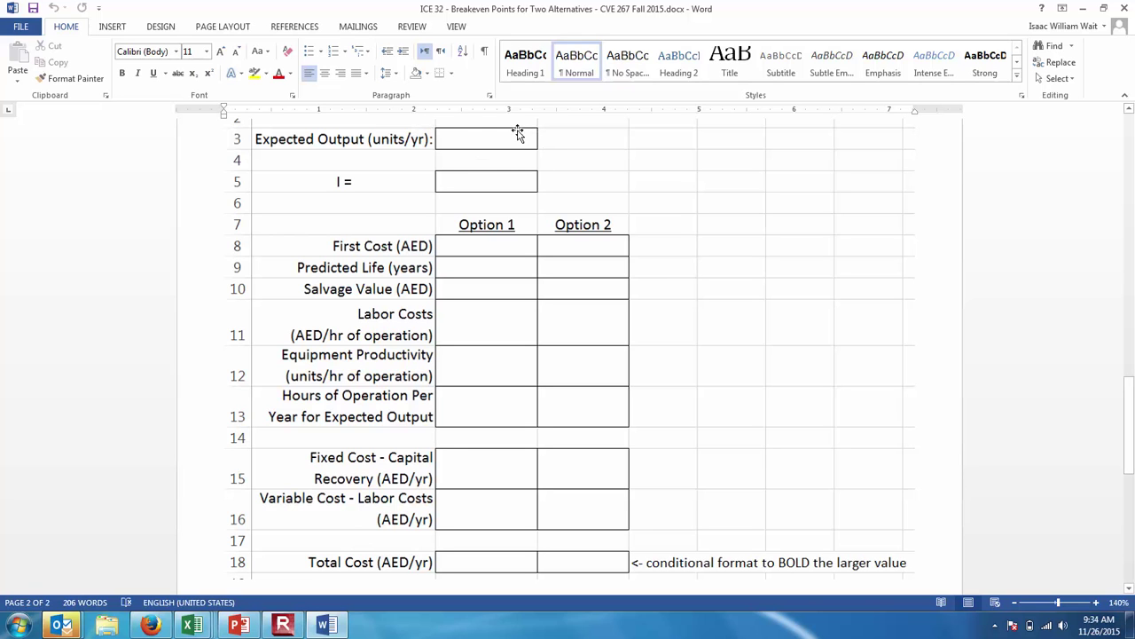
drag(1129, 424, 1133, 204)
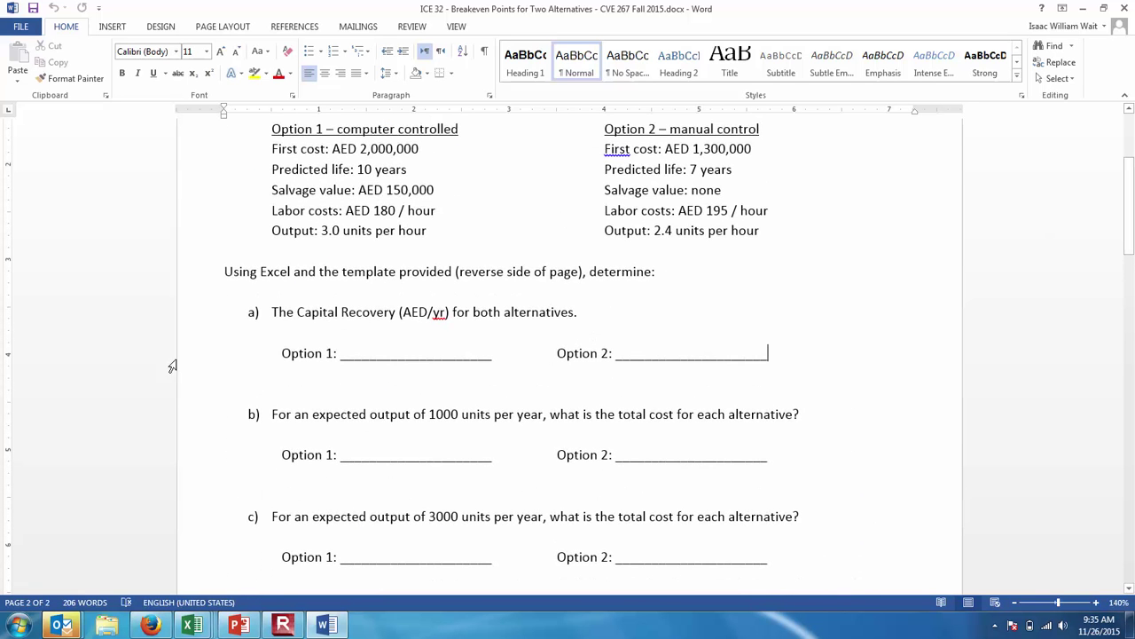
drag(429, 414, 460, 415)
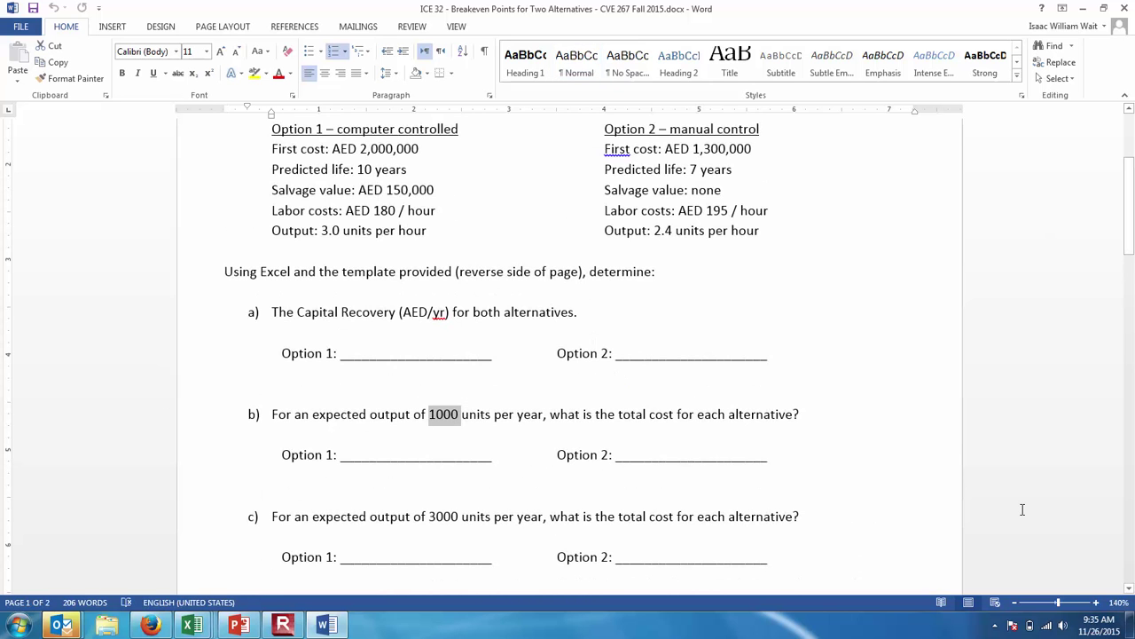
Examine the template's rows from expected output through hours of operation to total cost, and return to the problem statement.
drag(1132, 213, 1133, 426)
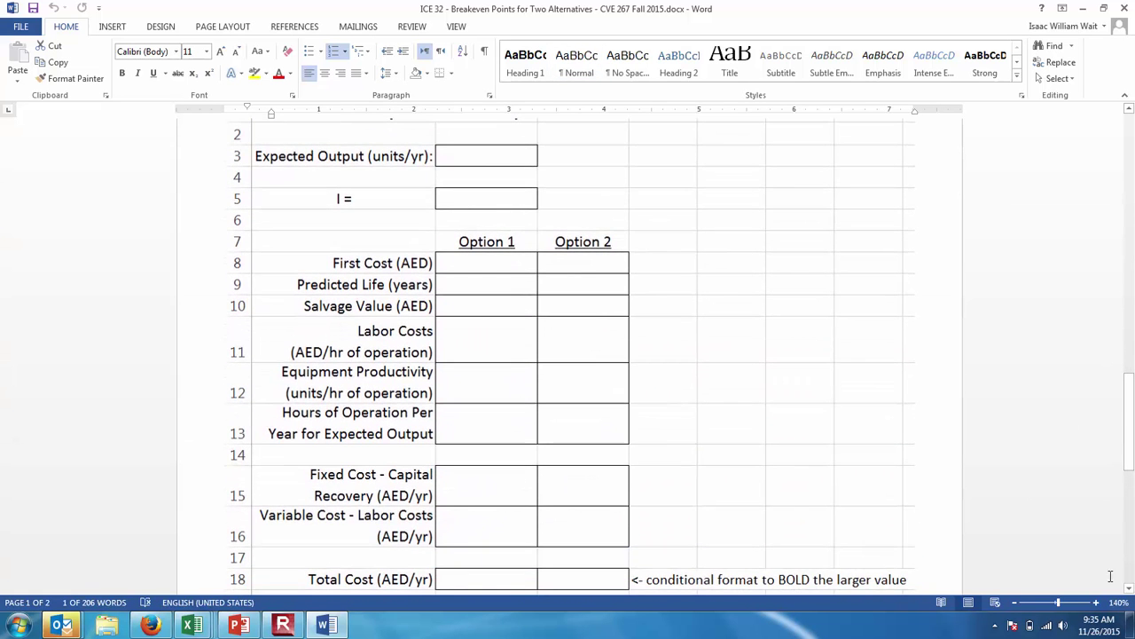
click(1098, 602)
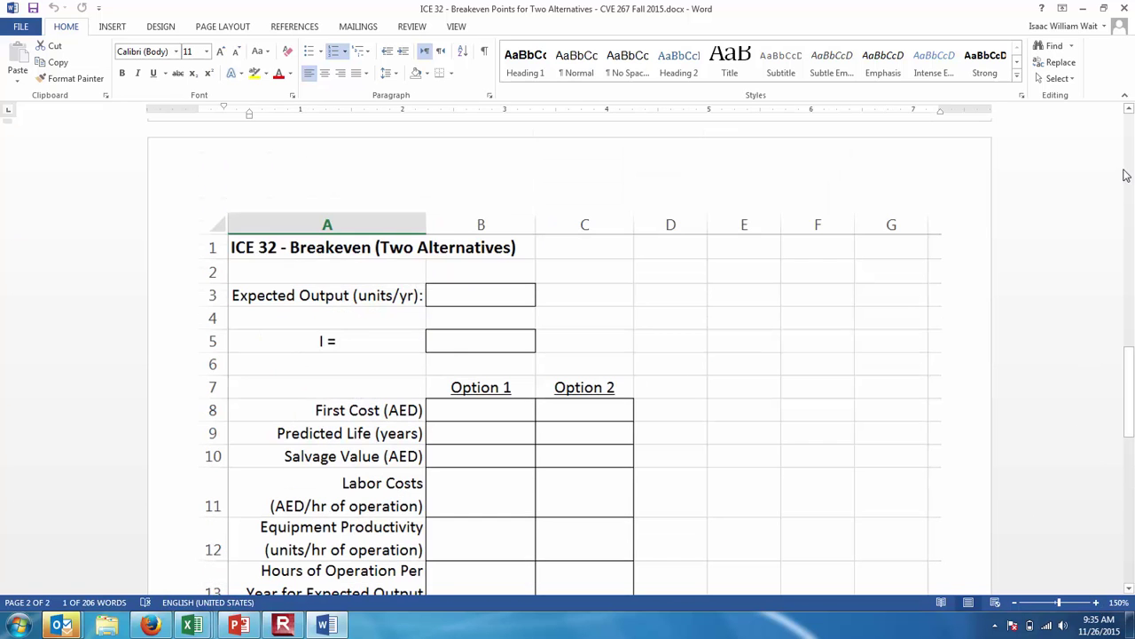
drag(1132, 346, 1132, 393)
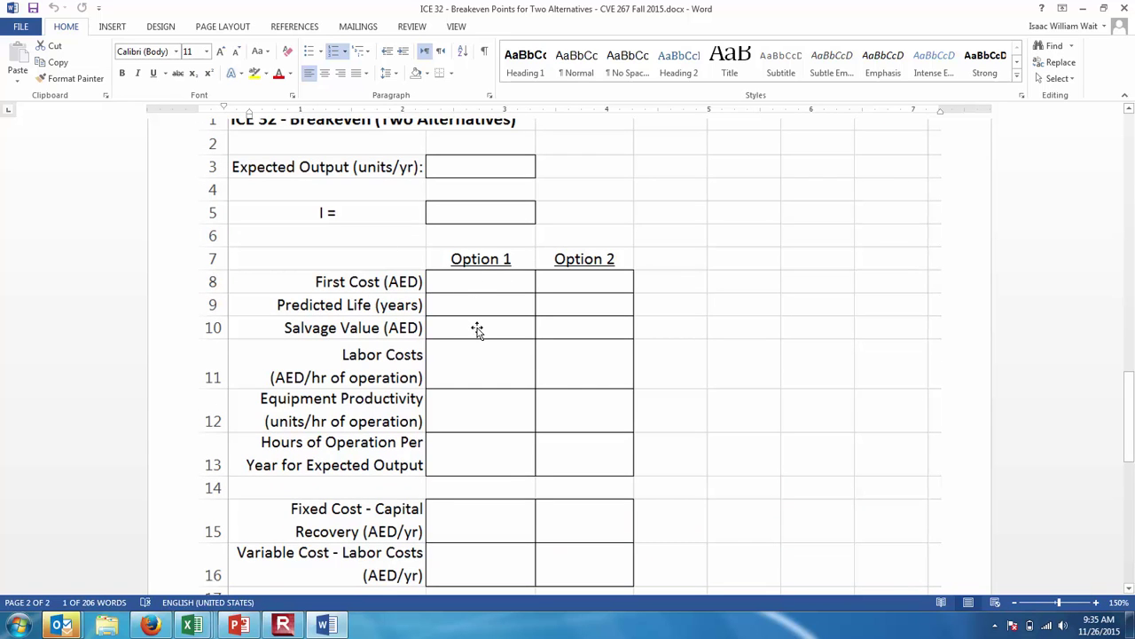
scroll(477, 330, down, 1)
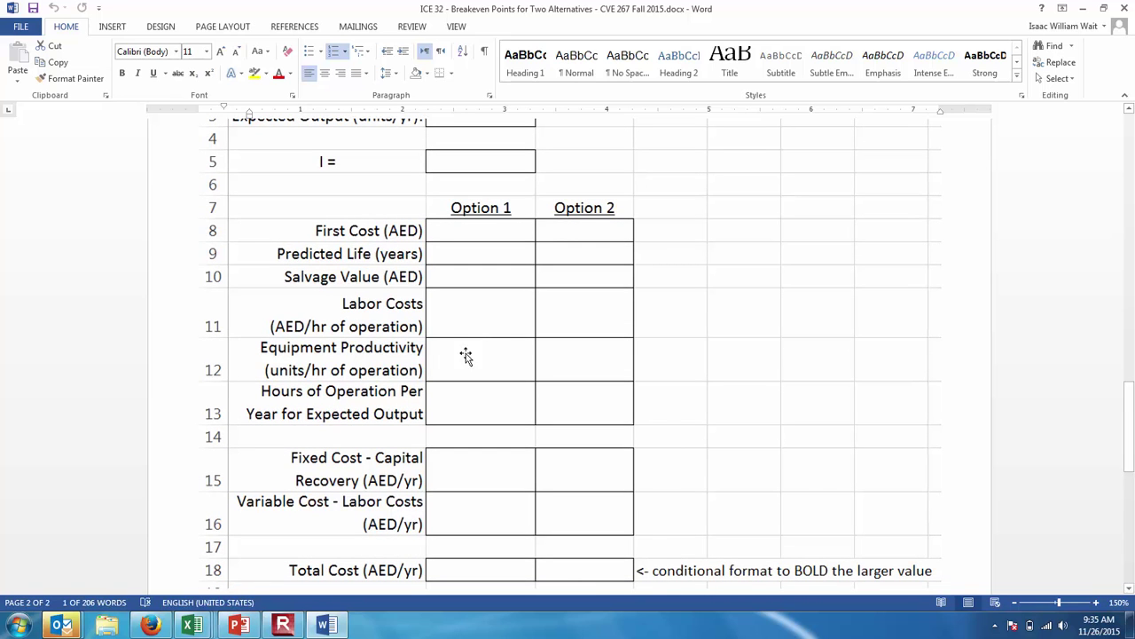
click(490, 394)
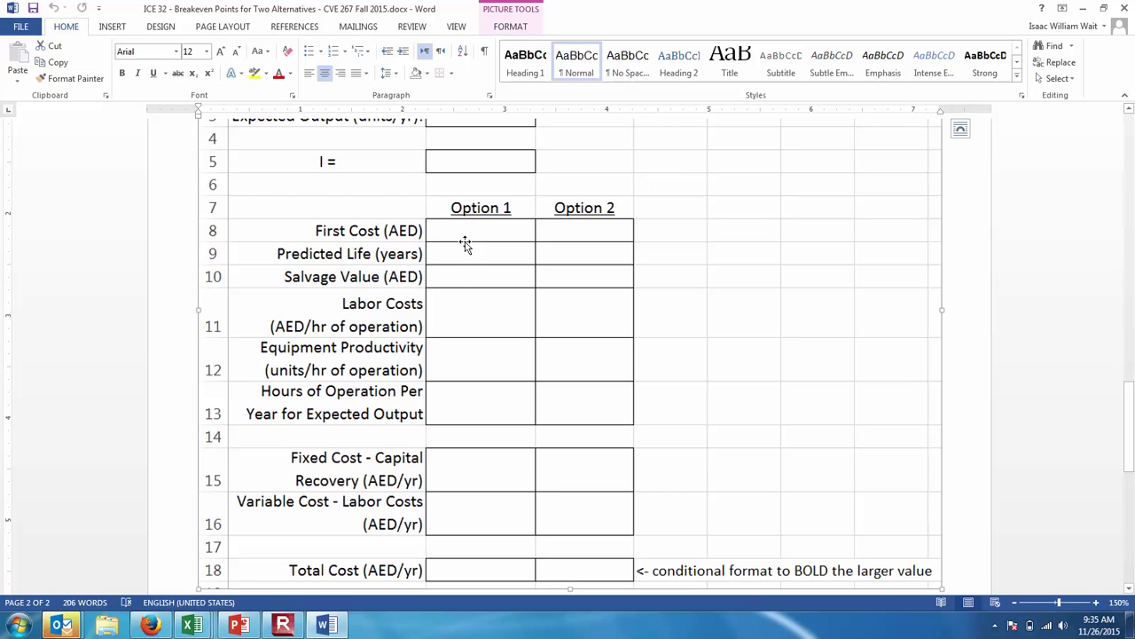
scroll(489, 145, up, 2)
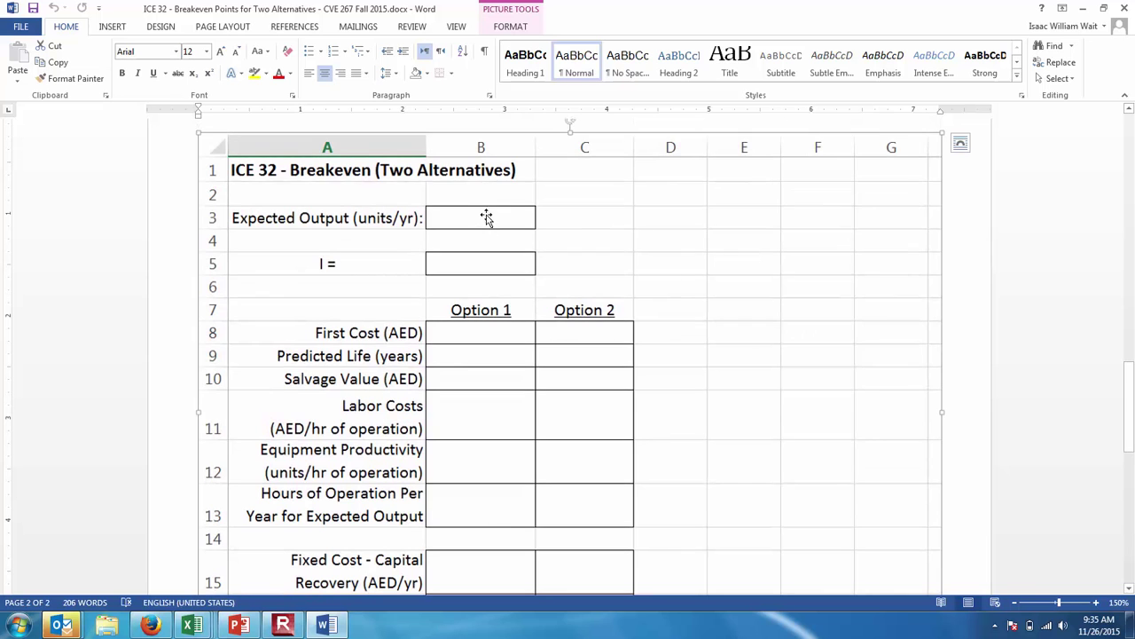
scroll(486, 216, down, 2)
scroll(486, 215, down, 2)
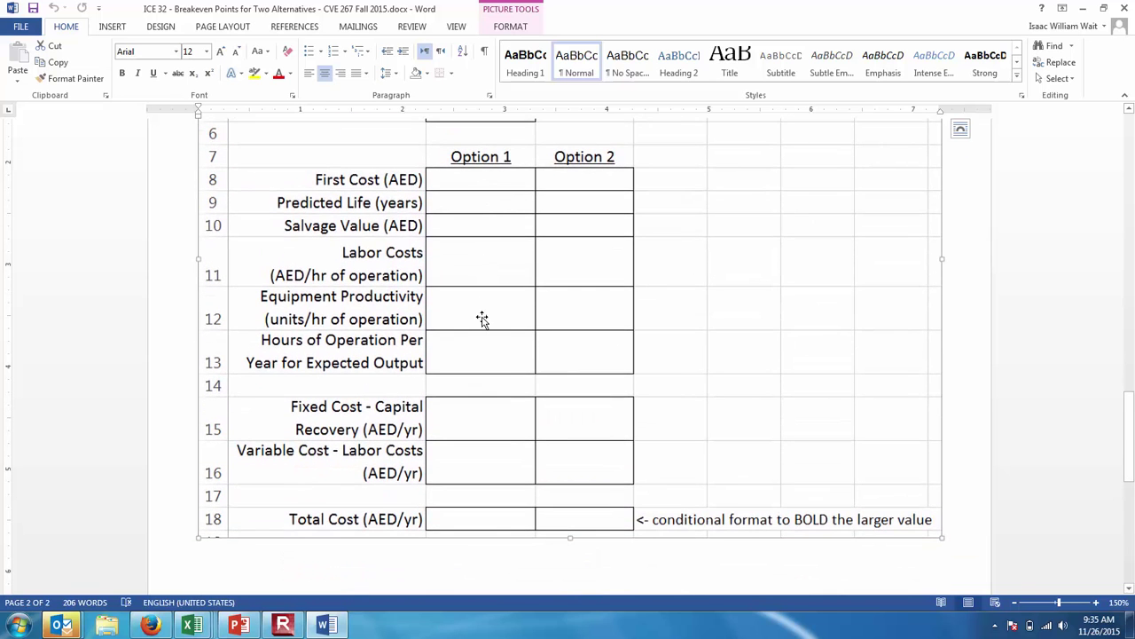
scroll(482, 319, up, 3)
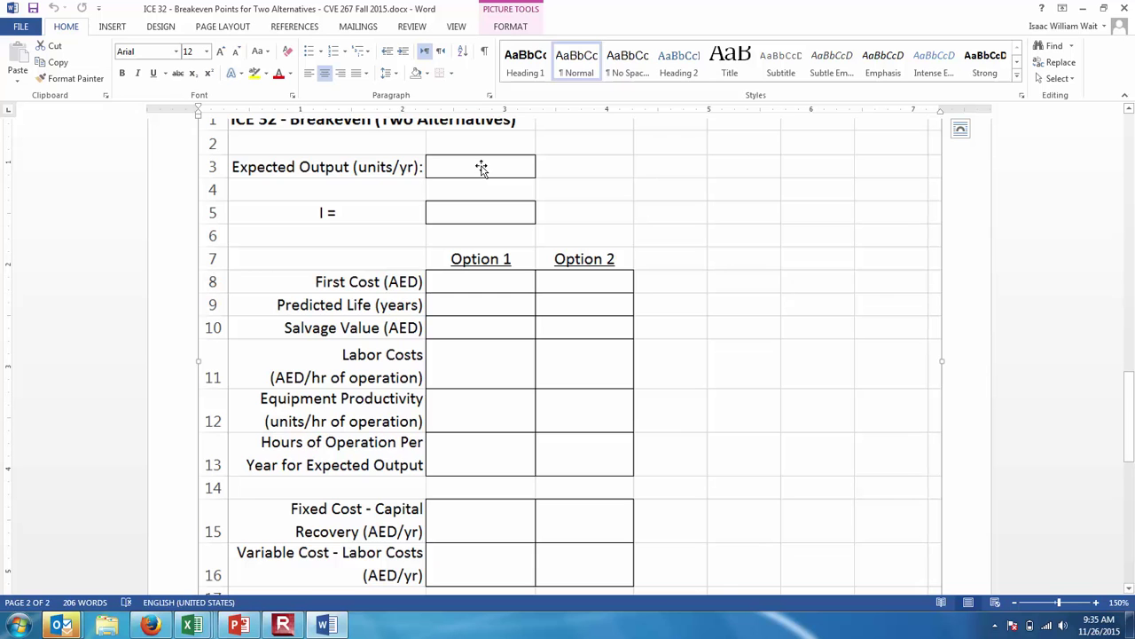
scroll(481, 168, down, 3)
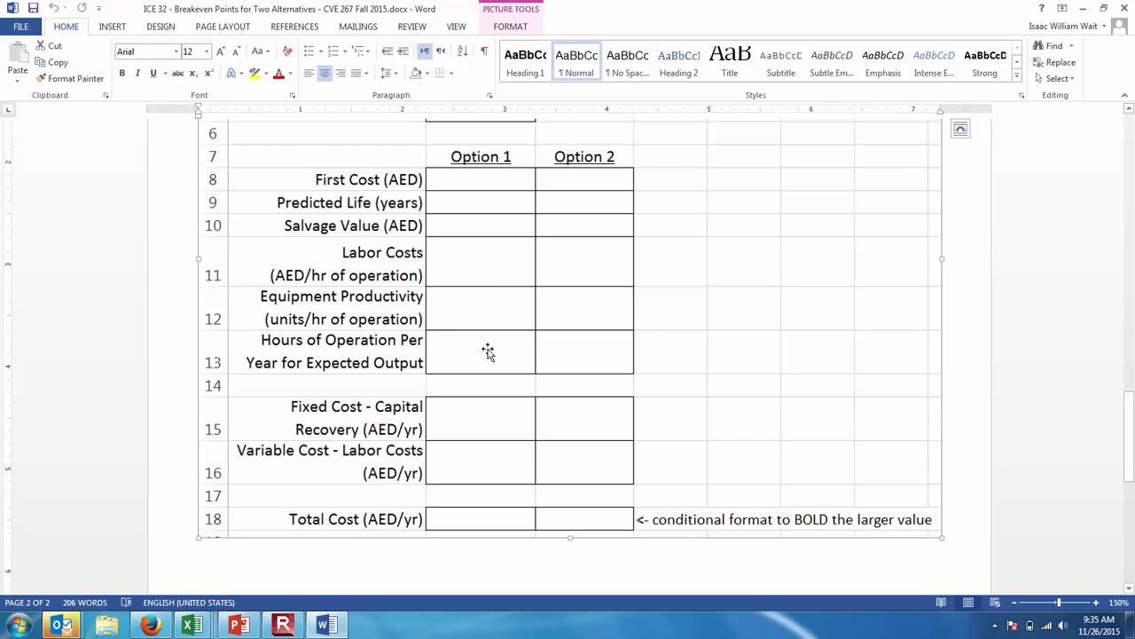
drag(1132, 475, 1130, 226)
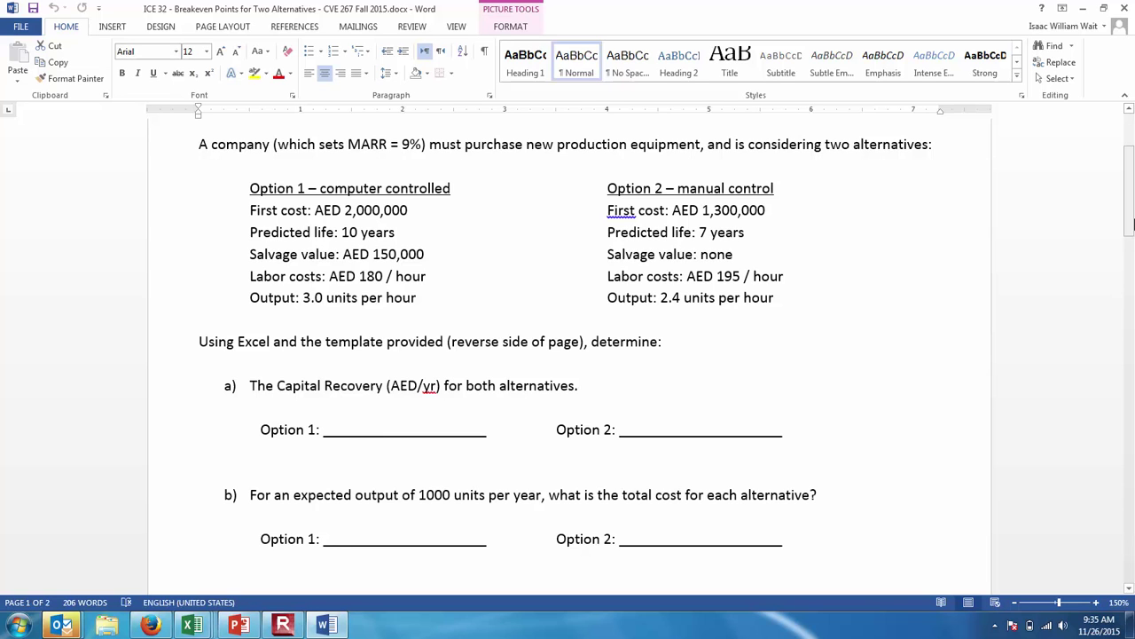
click(282, 625)
click(269, 247)
click(269, 246)
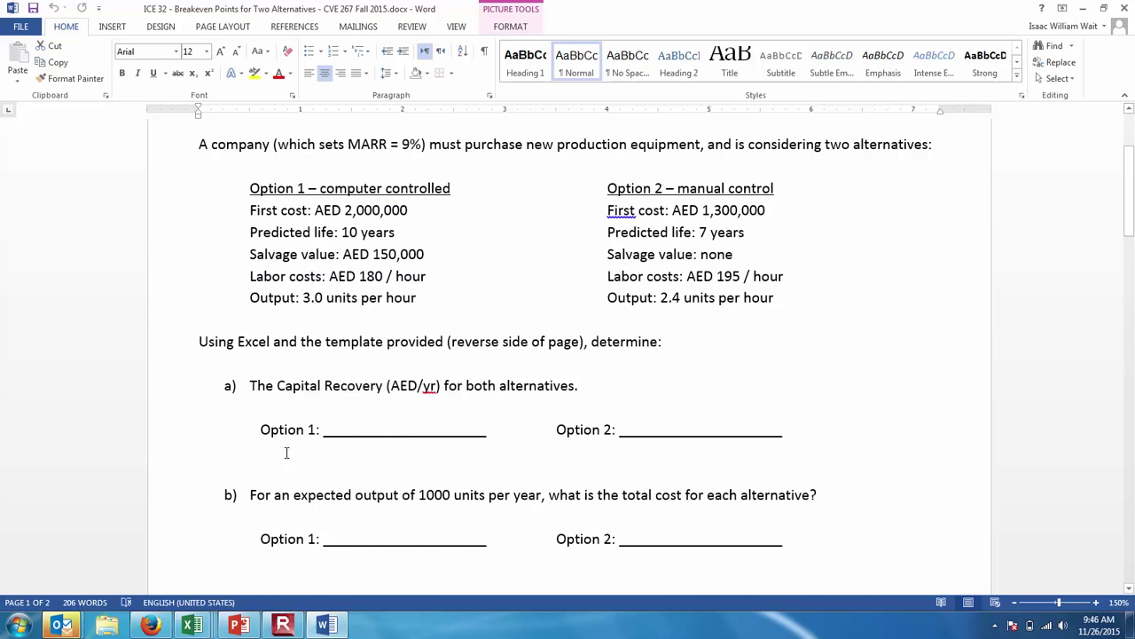
Switch to the Excel workbook ICE 32 solution.xlsx and minimize the Quiz 5 - Economic Service Life workbook.
mouse_move(197, 628)
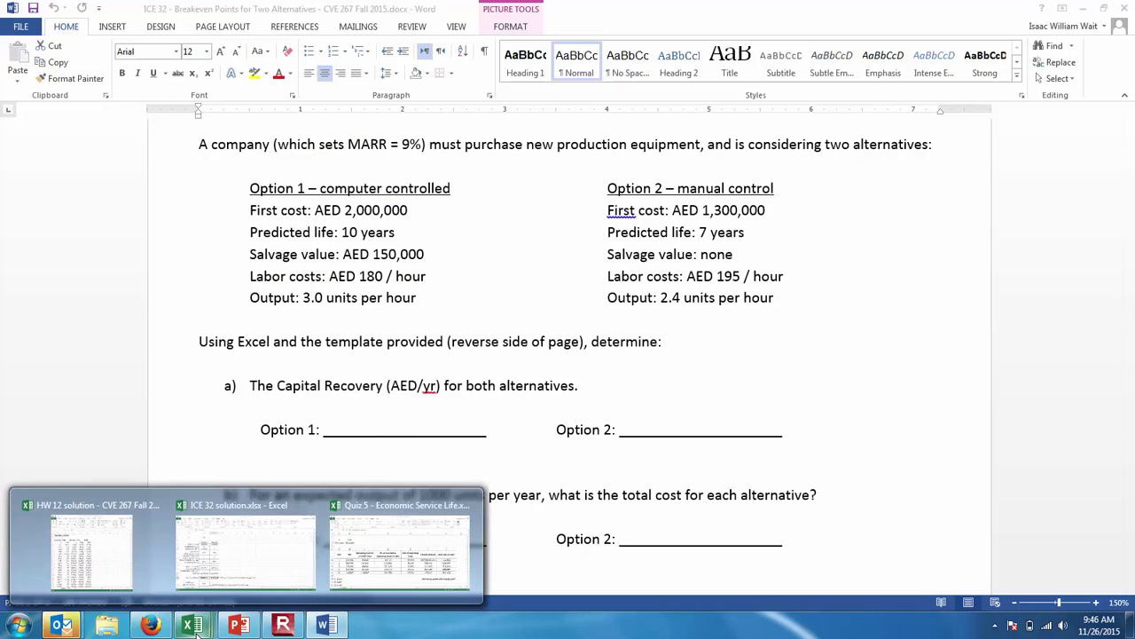
click(220, 588)
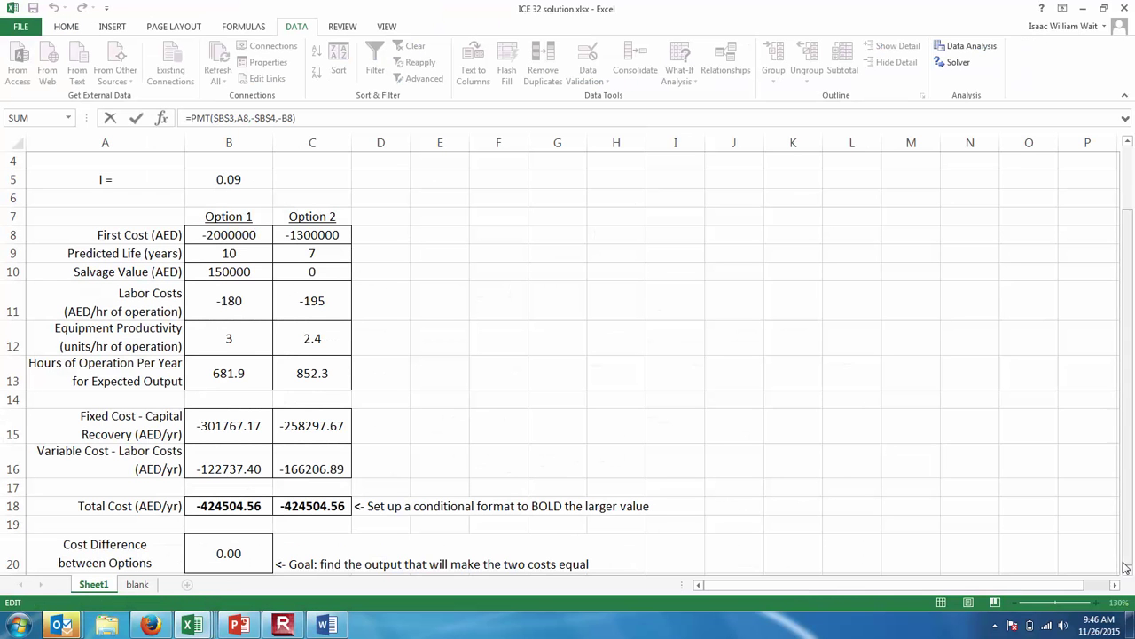
drag(1128, 545, 1130, 474)
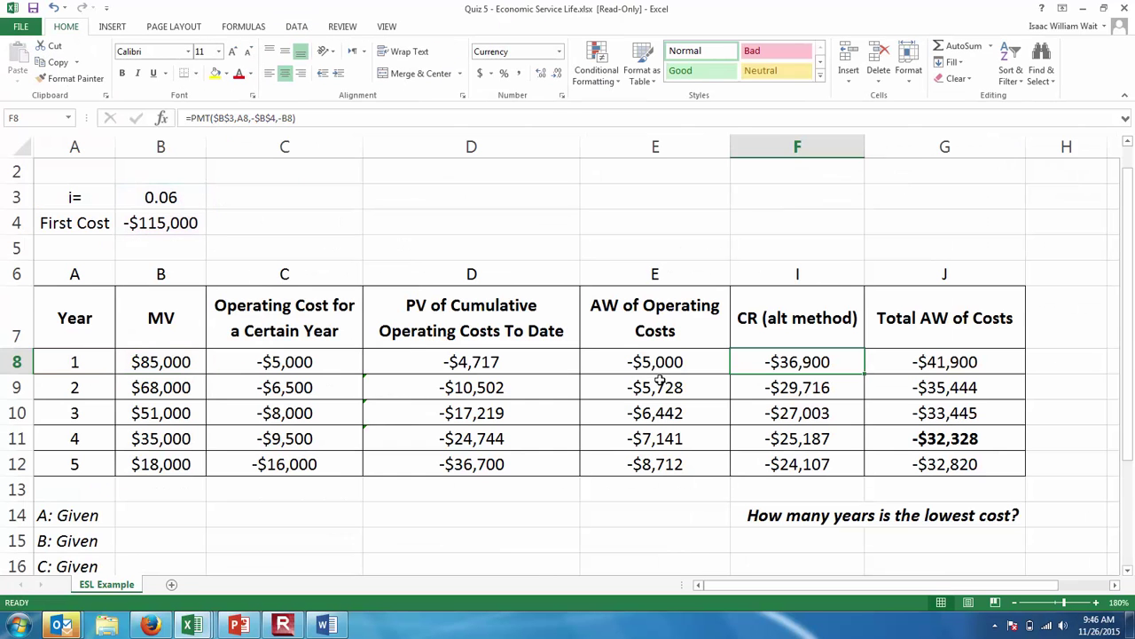
click(1083, 8)
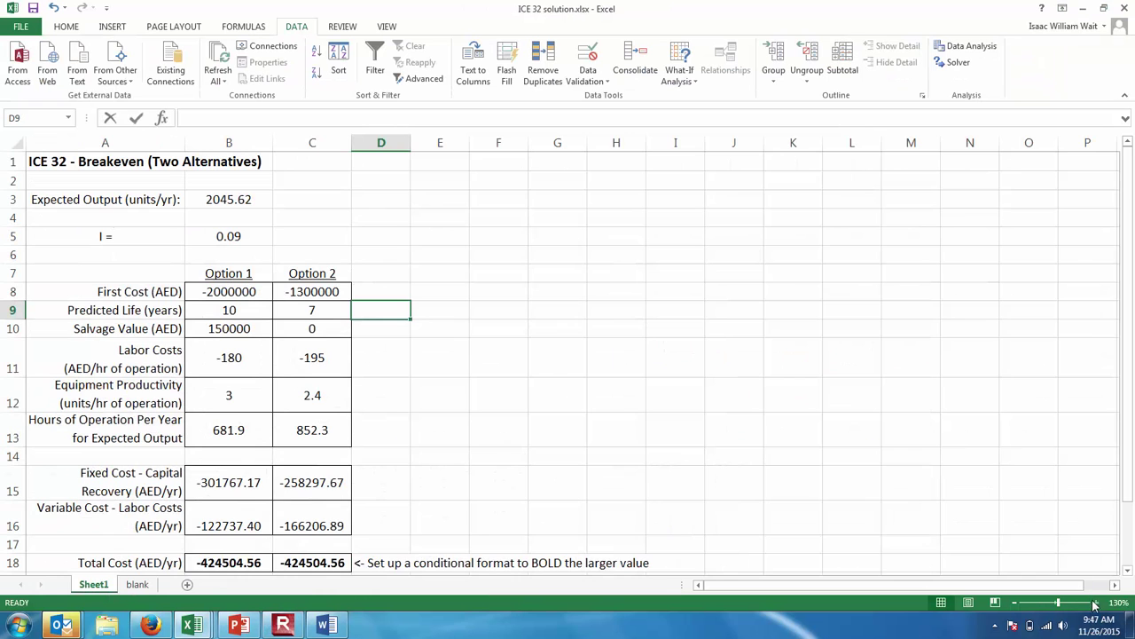
Enlarge the sheet to 170% and set the expected output in B3 to 1000 units per year.
click(1096, 603)
click(1095, 602)
click(1096, 602)
click(1096, 602)
scroll(797, 356, up, 1)
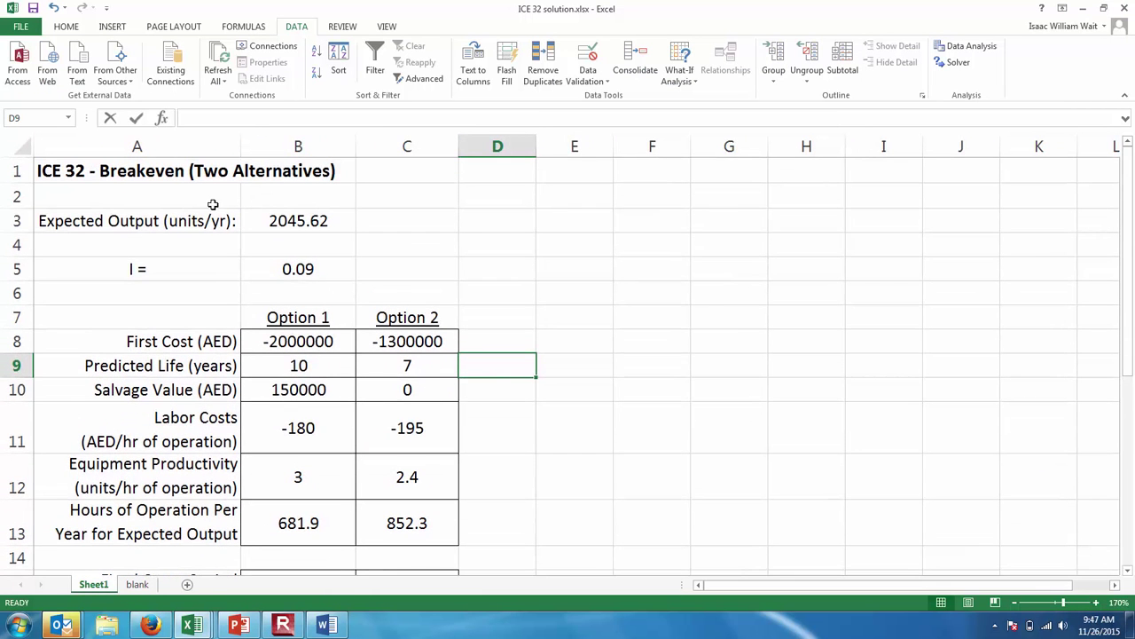
click(266, 220)
text(1000)
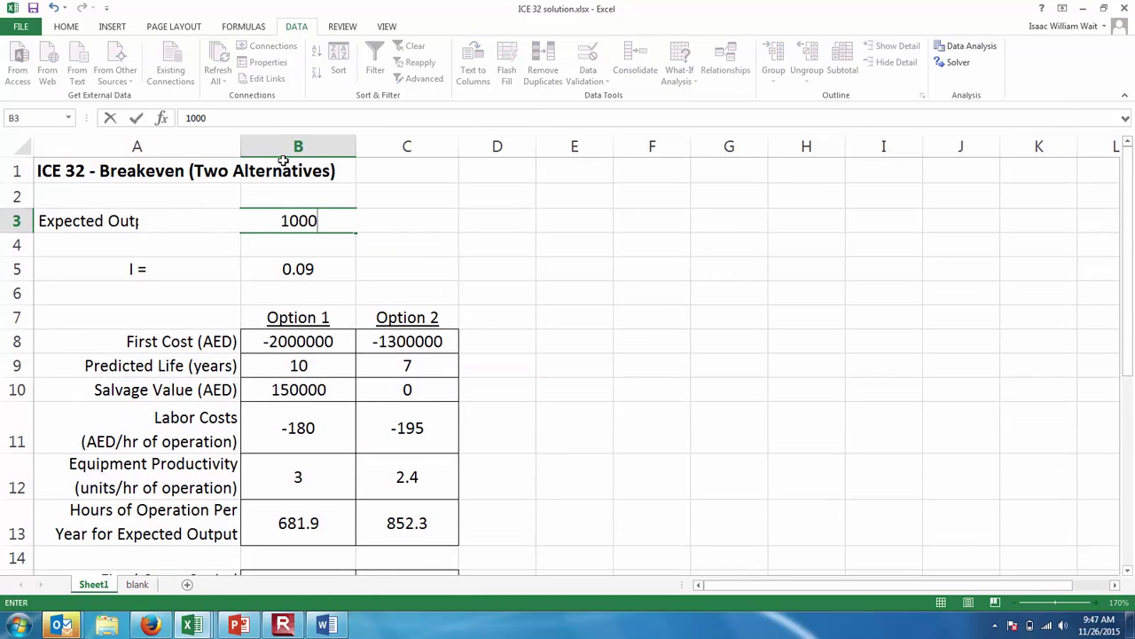
key(Return)
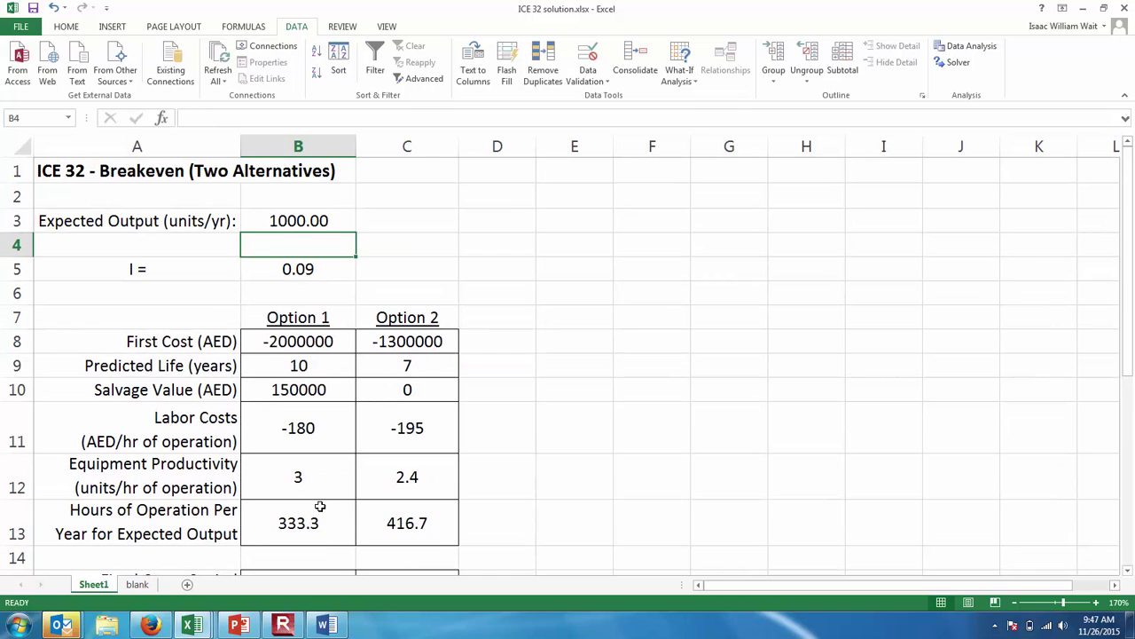
Inspect the equipment productivity values and the hours of operation formulas for both options in rows 12 and 13.
click(305, 479)
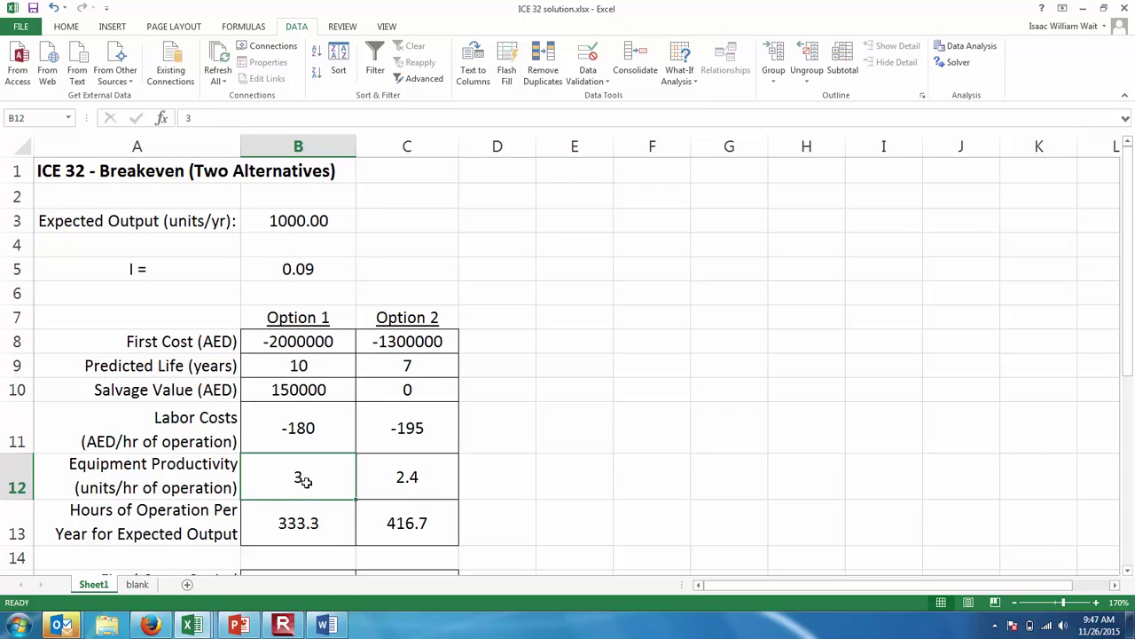
click(299, 511)
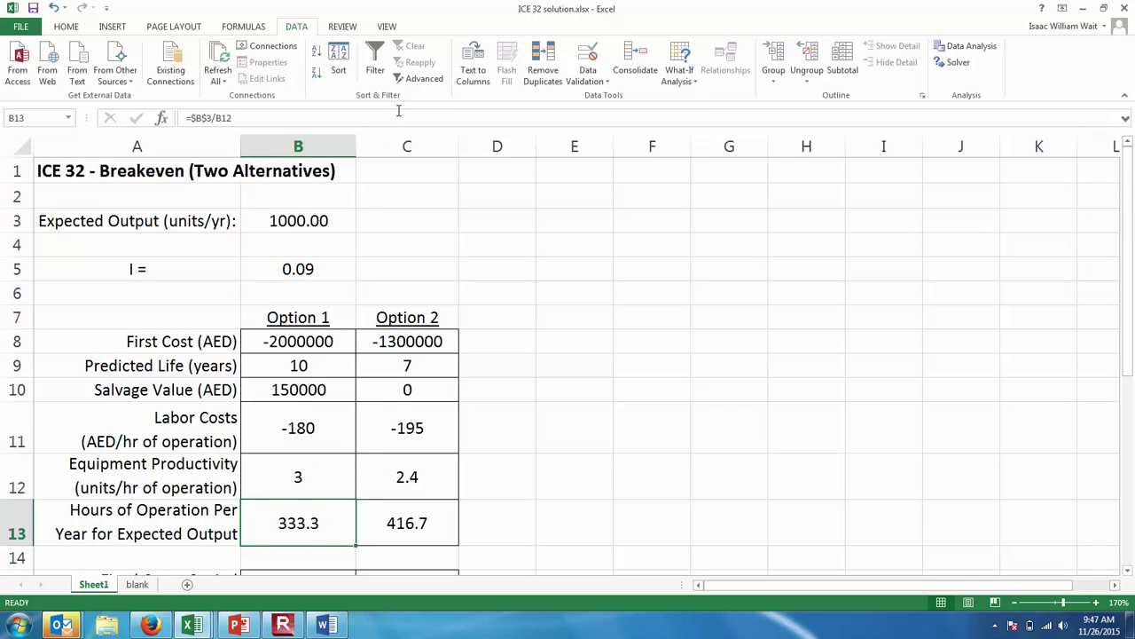
key(F2)
key(Escape)
click(430, 476)
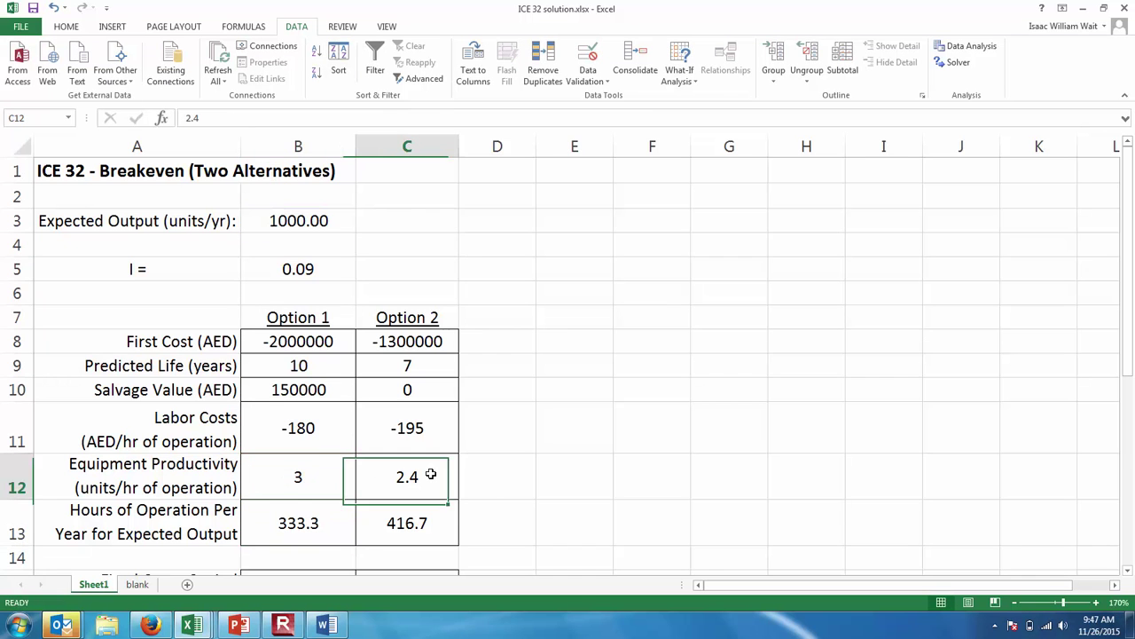
click(406, 530)
key(F2)
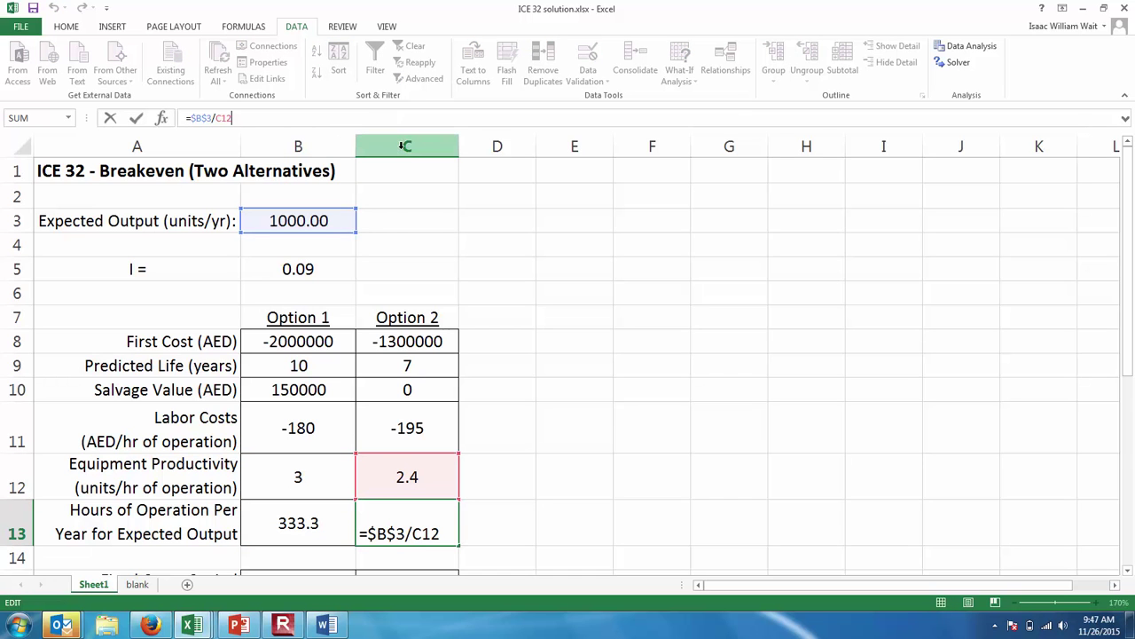
key(Escape)
Inspect the PMT formula behind Option 1's capital recovery in B15, leaving it unedited.
drag(1133, 388, 1133, 402)
scroll(317, 496, down, 1)
click(312, 468)
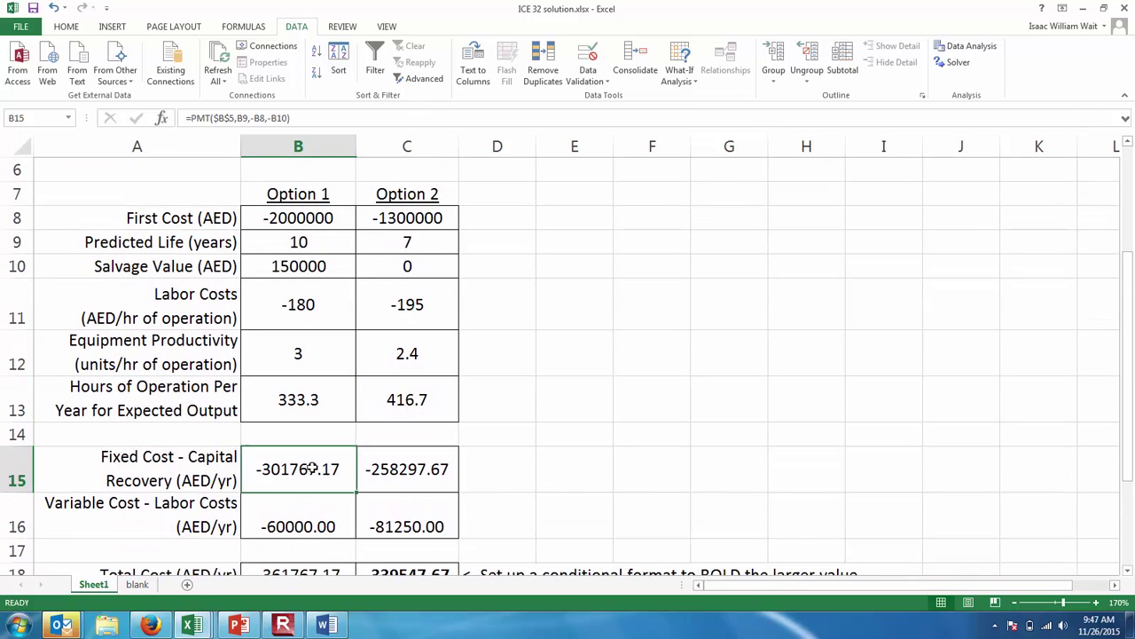
click(352, 121)
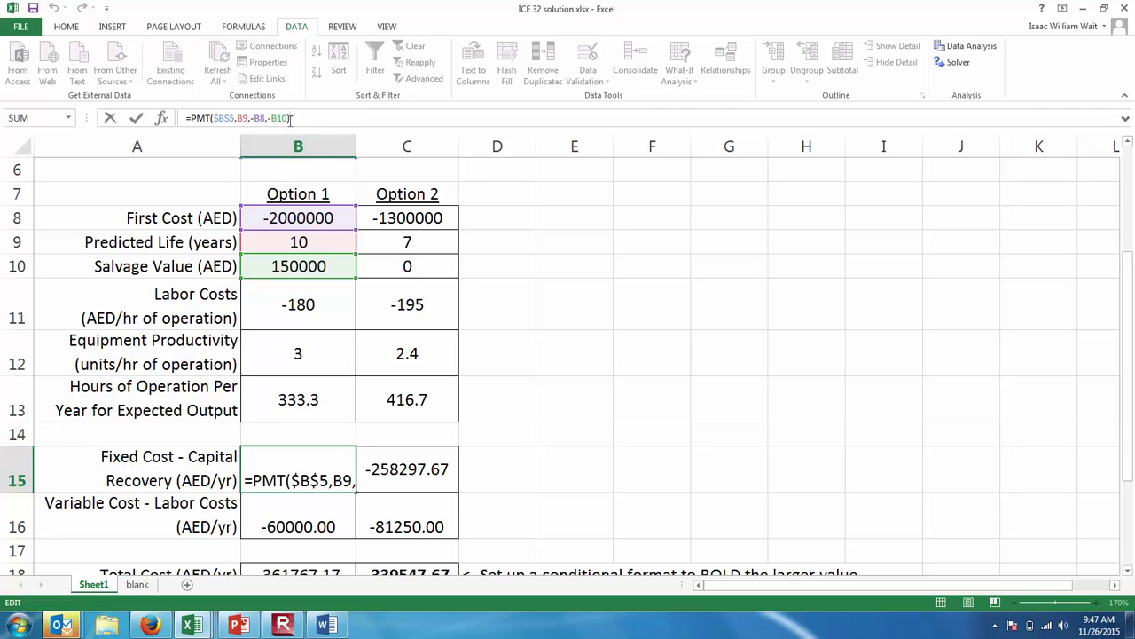
key(Escape)
Review how the expected output in B3 and equipment productivity in B12 feed the hours of operation and cost rows.
scroll(310, 224, up, 2)
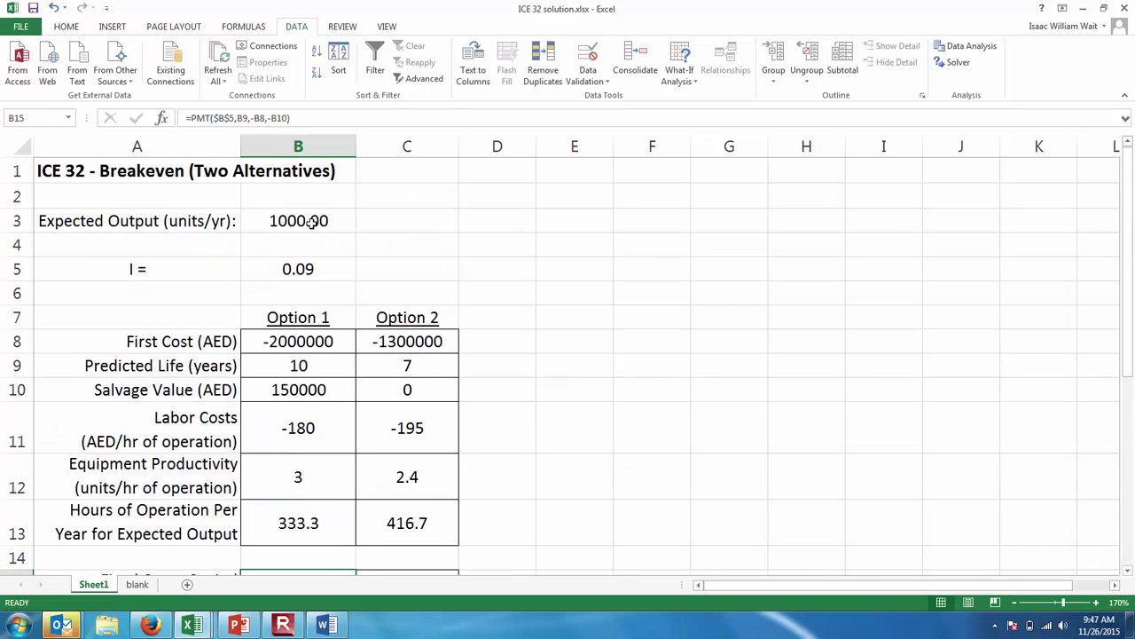
click(312, 222)
scroll(315, 226, down, 3)
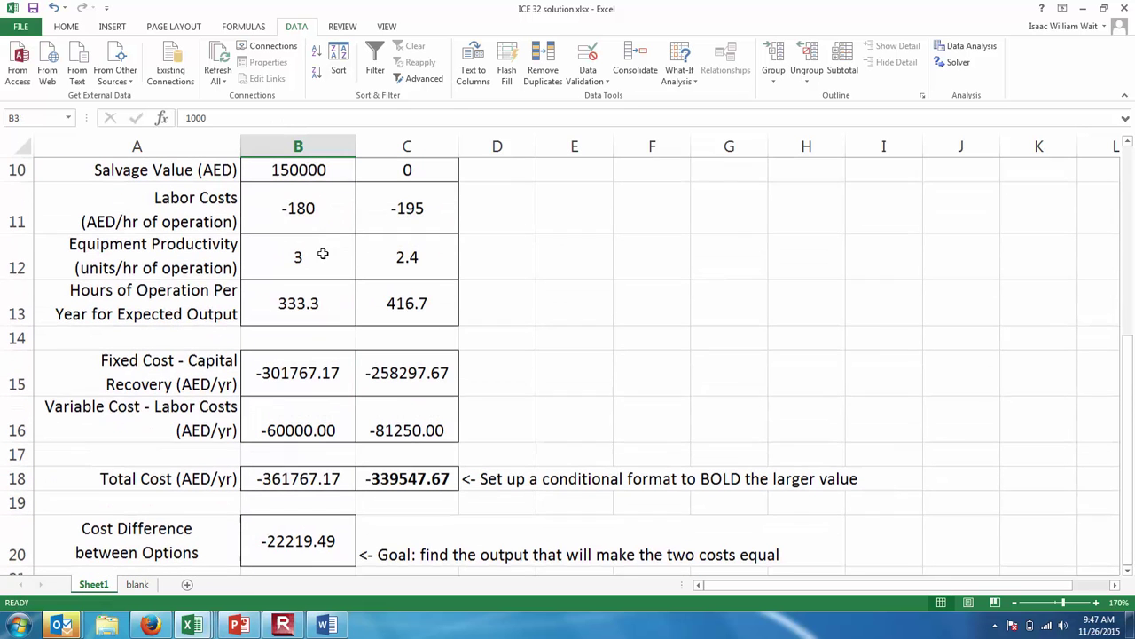
click(307, 262)
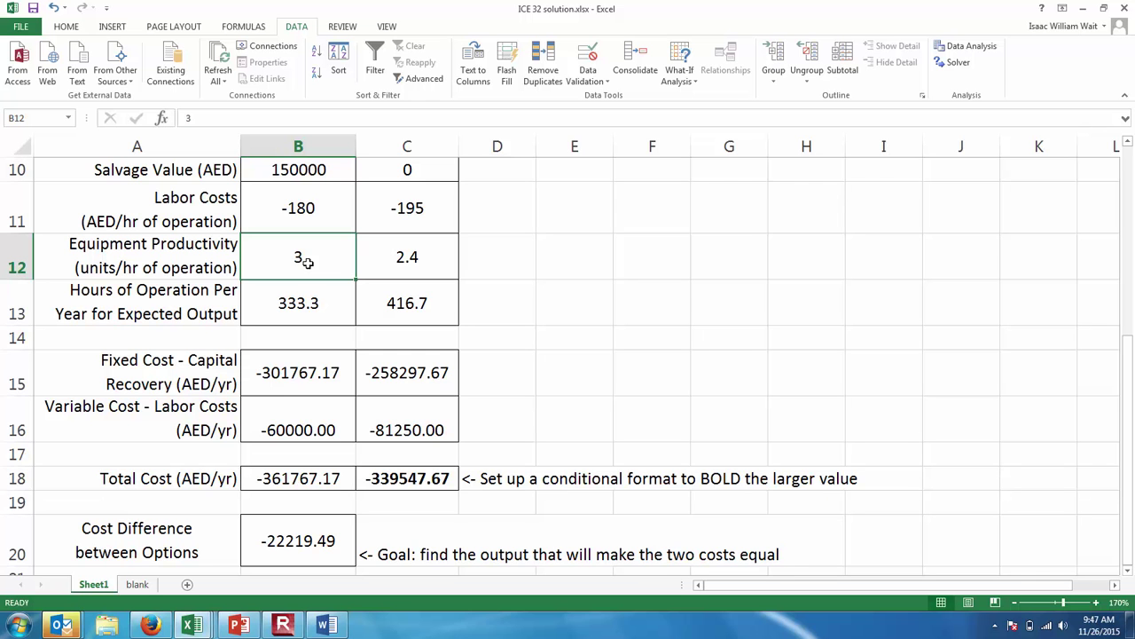
scroll(355, 235, up, 3)
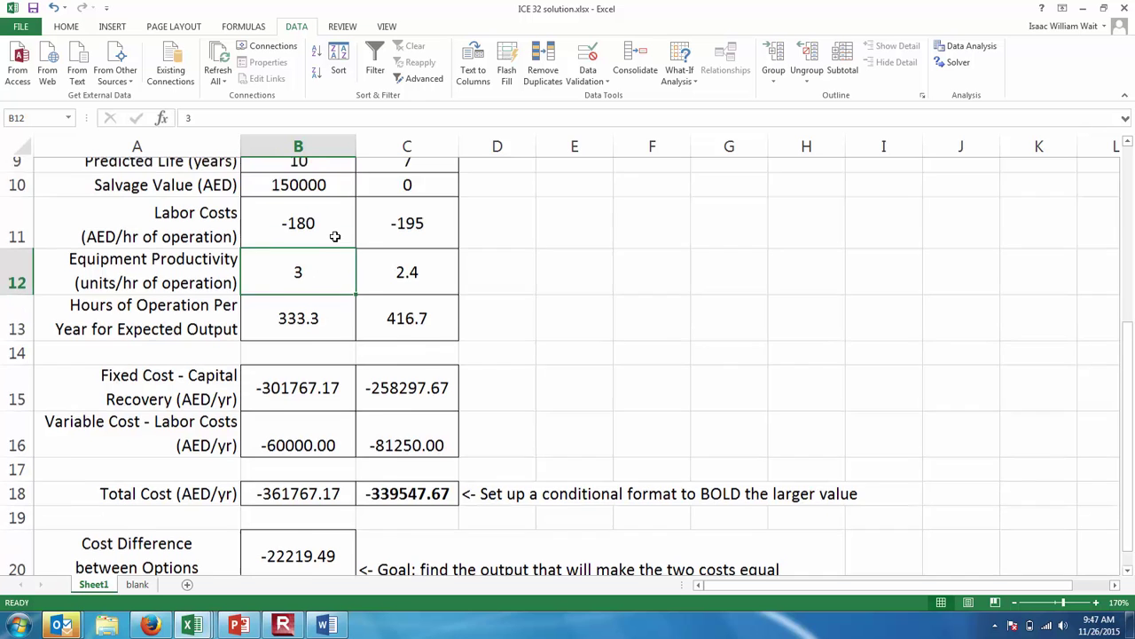
scroll(335, 237, down, 2)
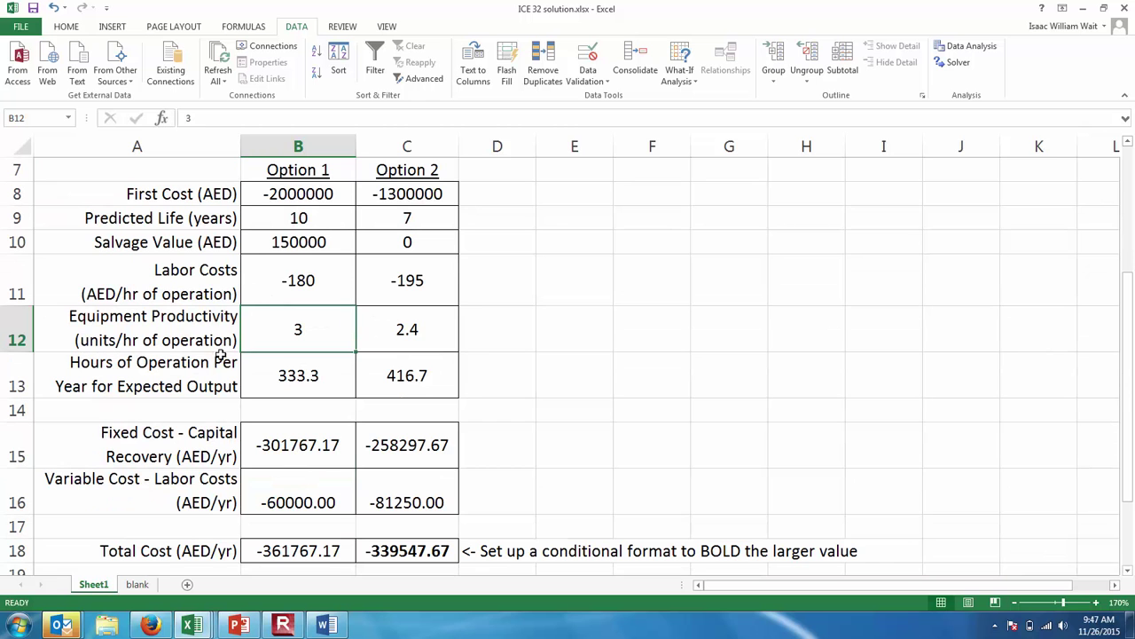
click(166, 328)
click(276, 320)
scroll(257, 269, up, 2)
click(300, 215)
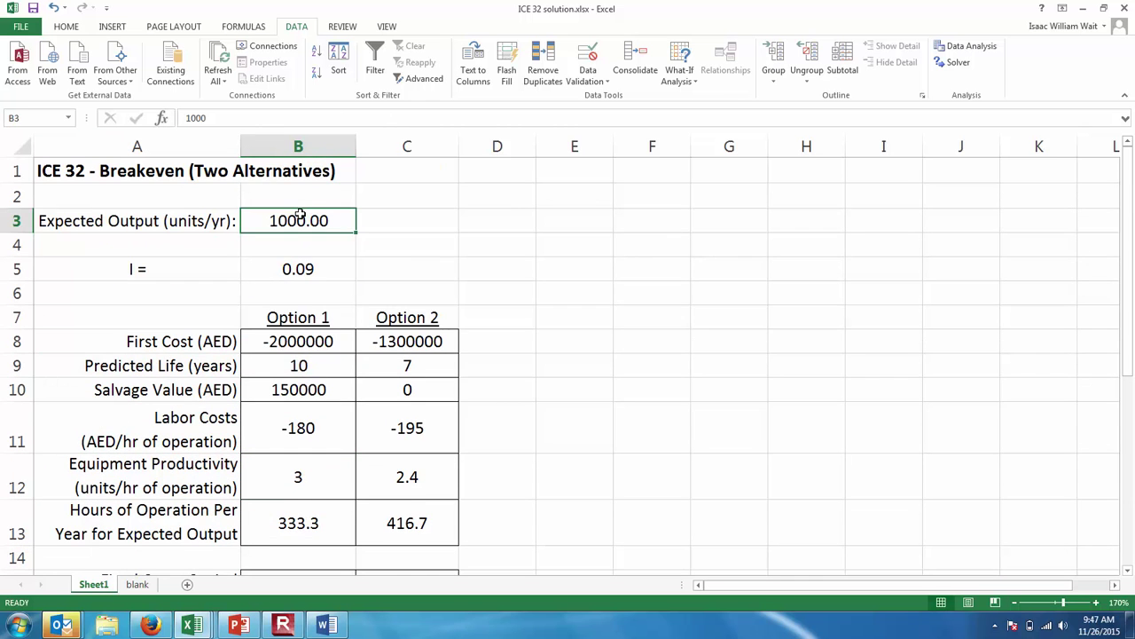
Review the capital recovery formula in B15 together with Option 1's first cost in B8 and salvage value in B10.
scroll(300, 214, down, 3)
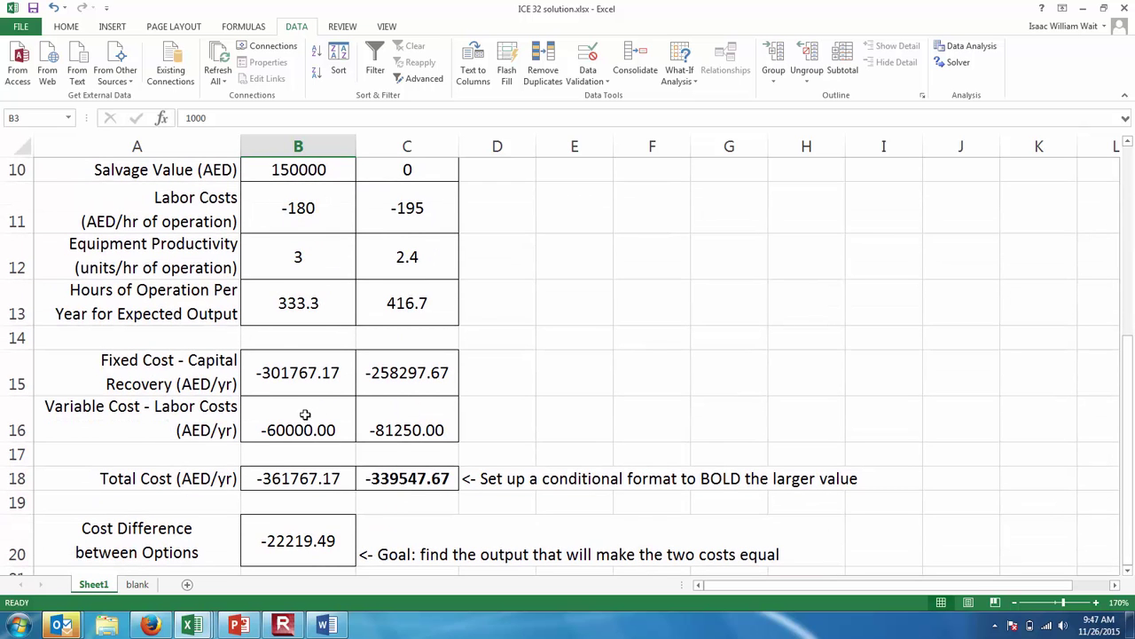
click(301, 366)
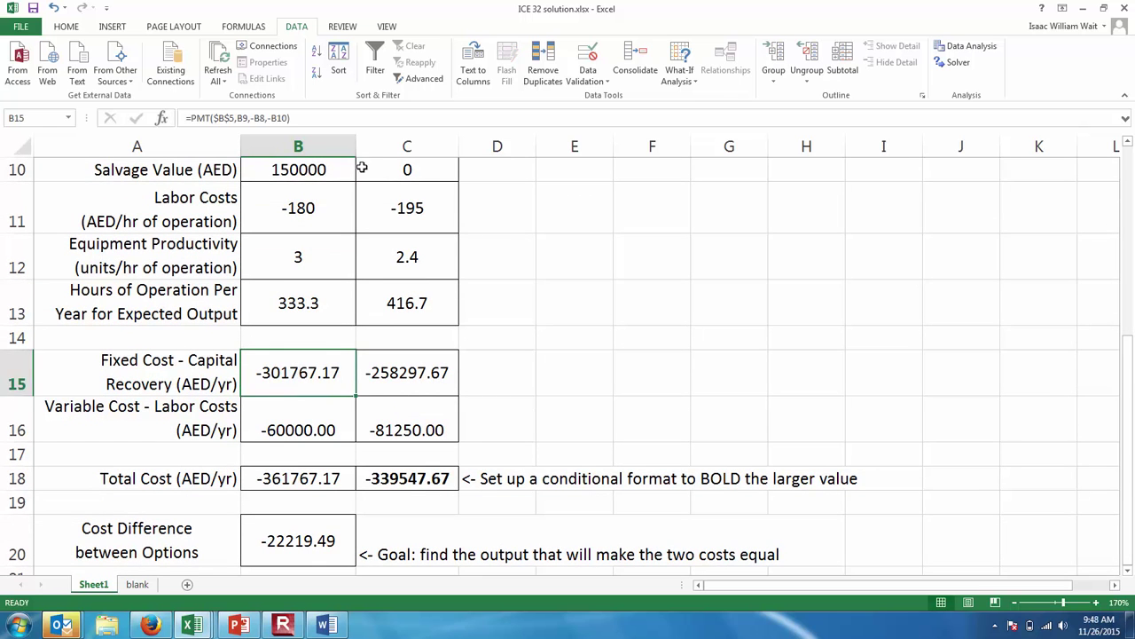
click(366, 118)
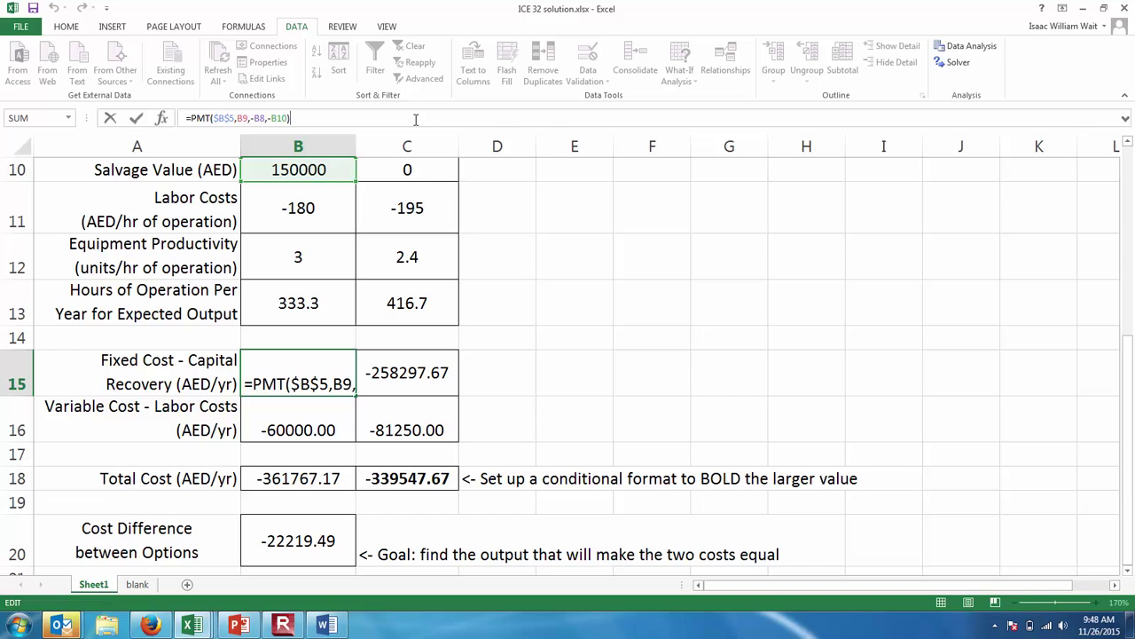
key(ctrl+Return)
scroll(459, 197, up, 1)
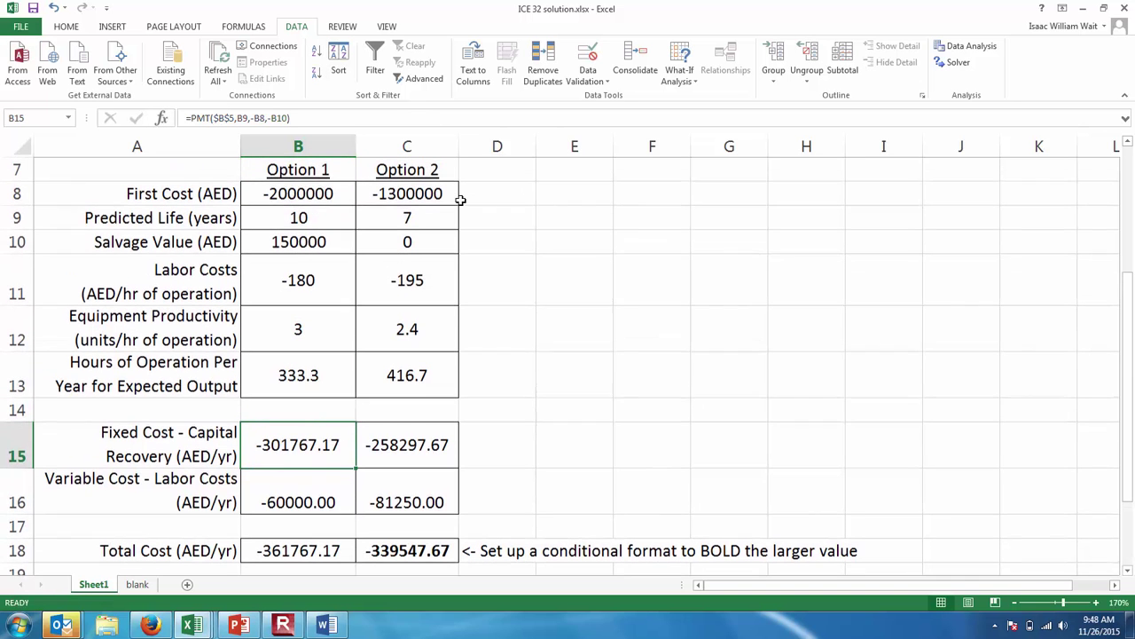
click(303, 195)
click(301, 243)
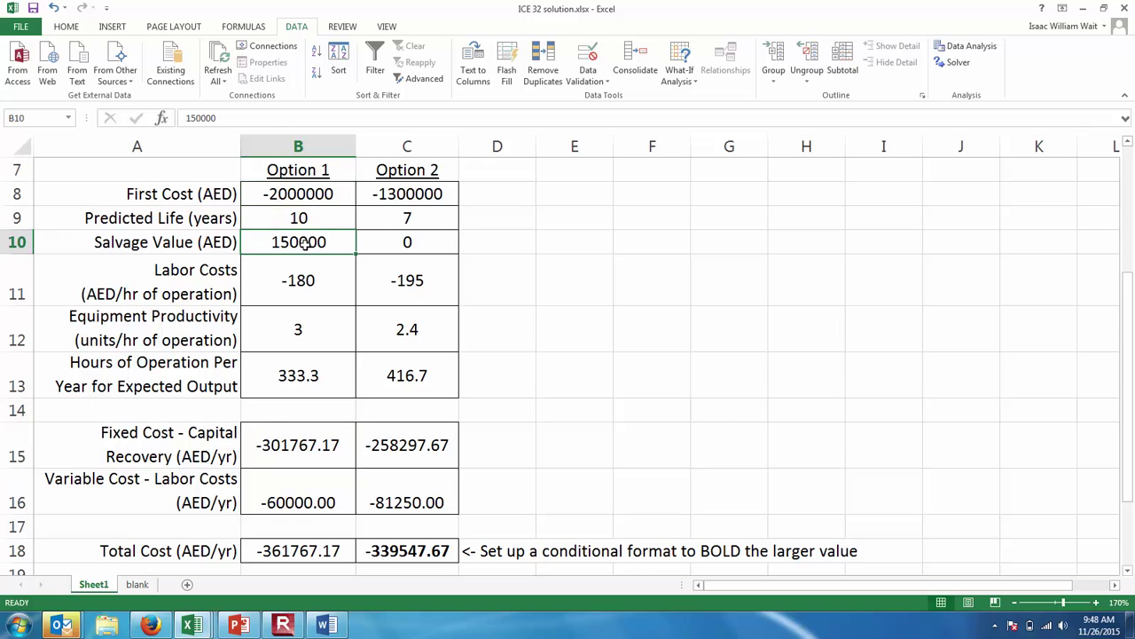
scroll(304, 244, down, 1)
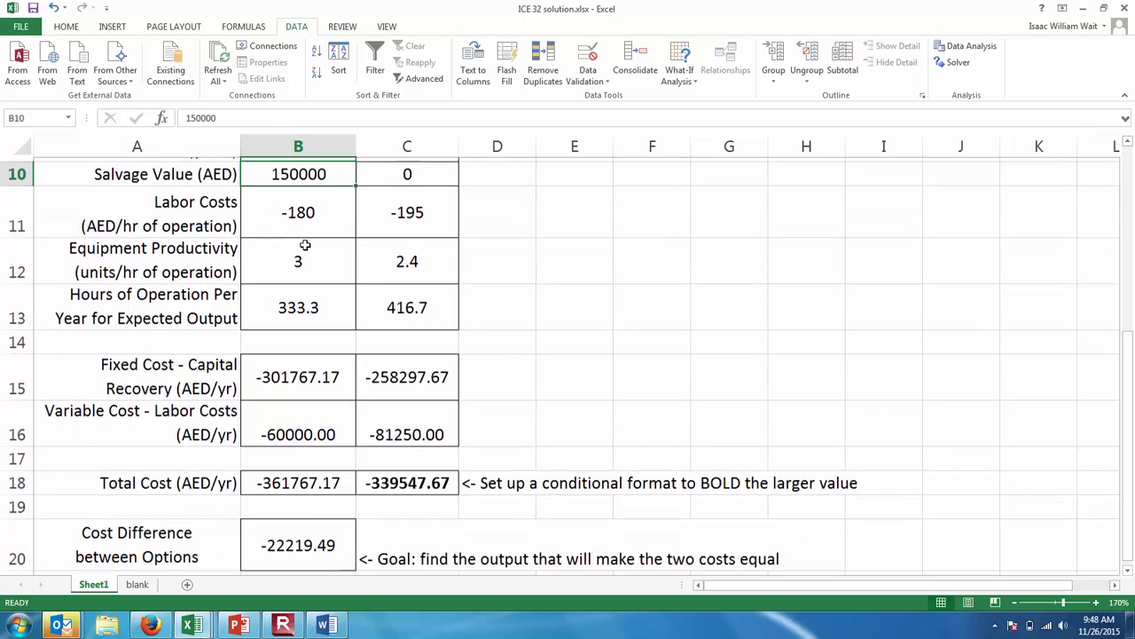
Examine each argument of the PMT formula in B15 against its source cells, leaving the formula unedited.
click(297, 386)
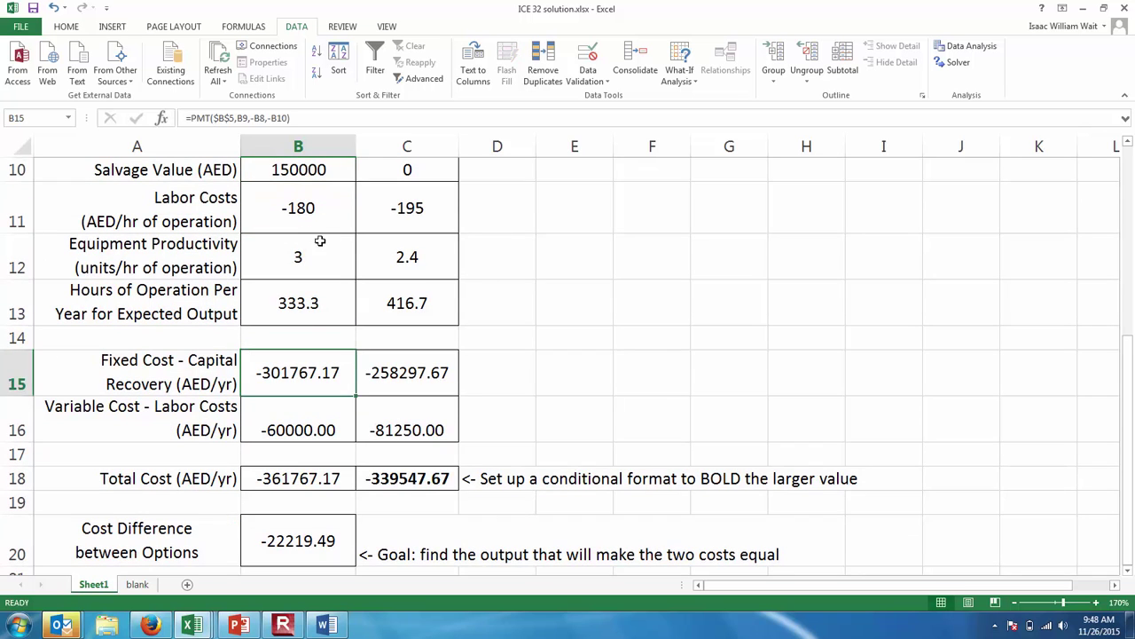
click(303, 117)
click(222, 117)
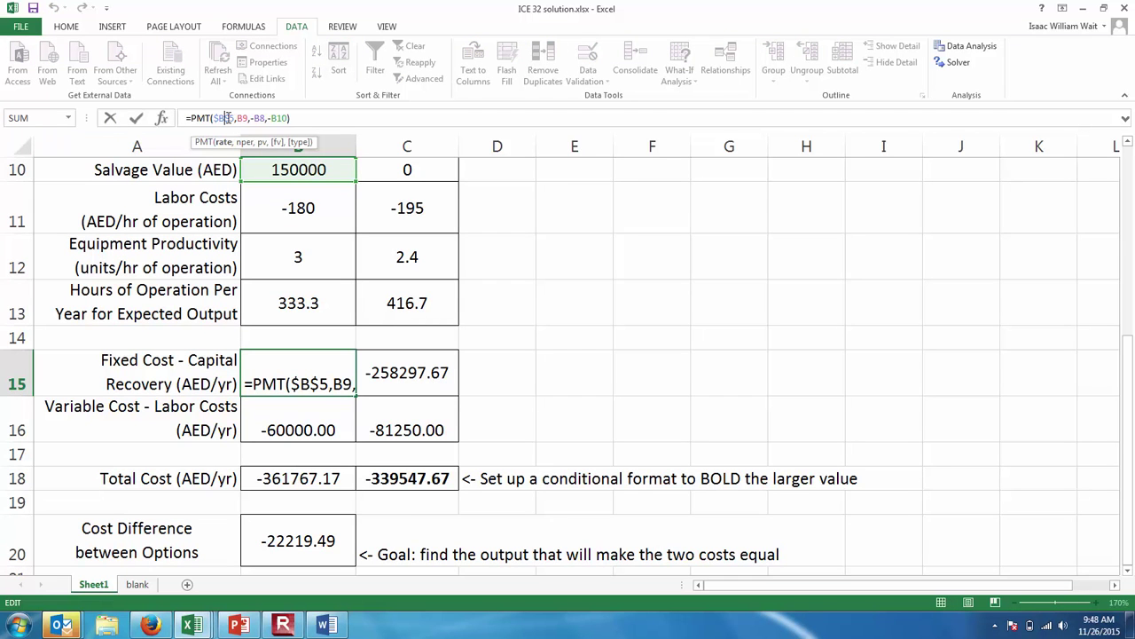
click(241, 117)
click(259, 118)
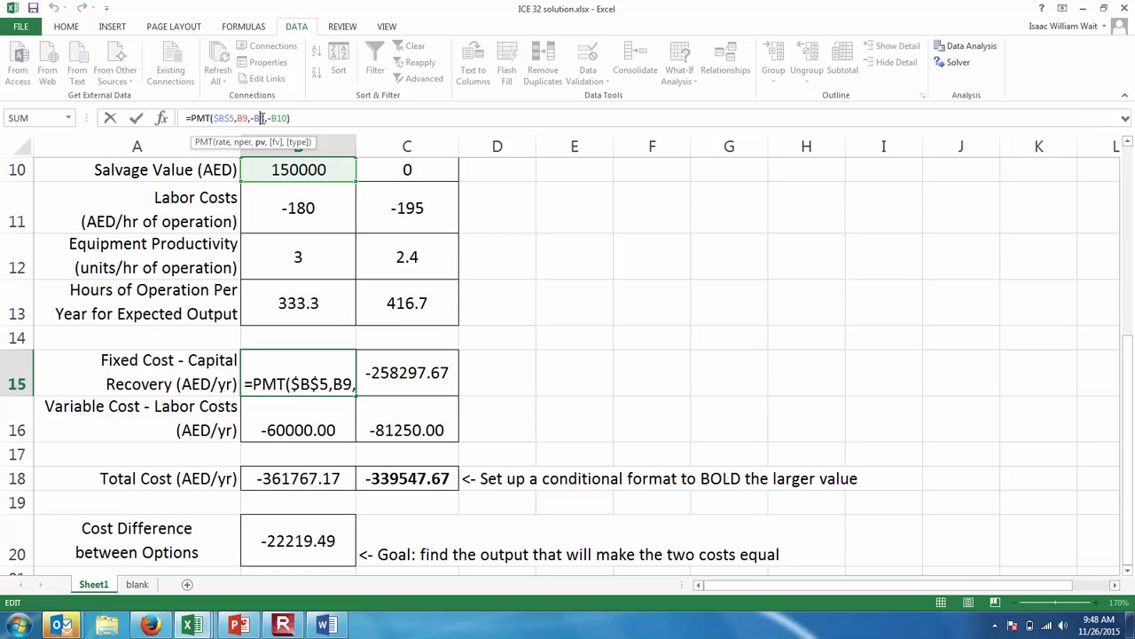
drag(1128, 362, 1129, 281)
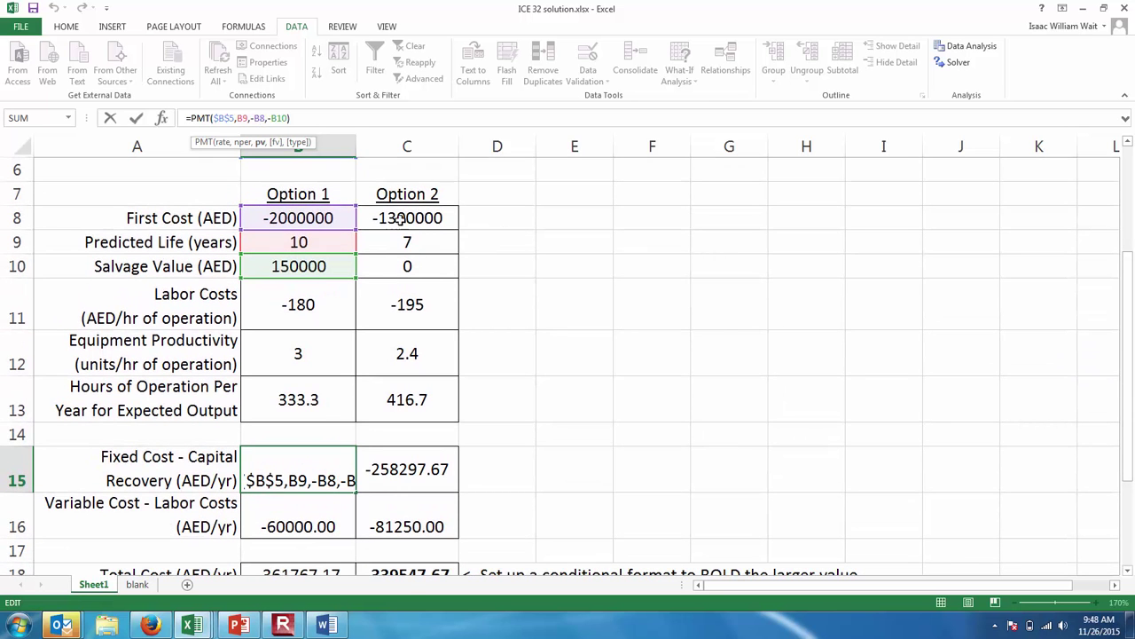
click(280, 117)
key(Return)
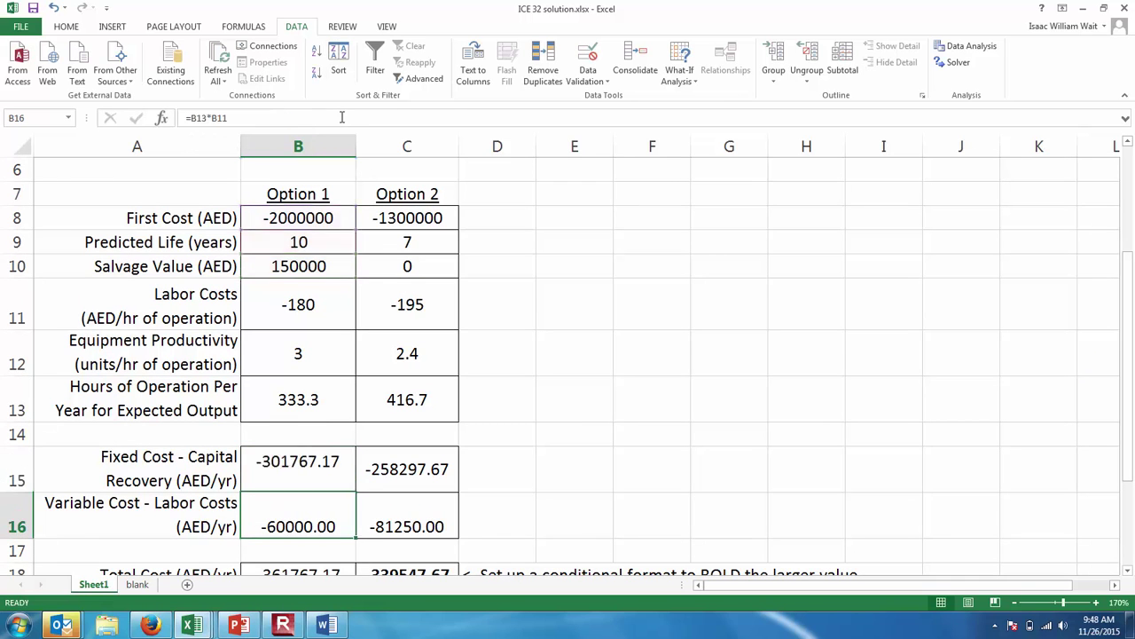
Compare both options' capital recovery cells in row 15 and inspect the cells feeding Option 1's labor cost formula in B16.
click(277, 462)
click(382, 466)
click(317, 464)
click(337, 525)
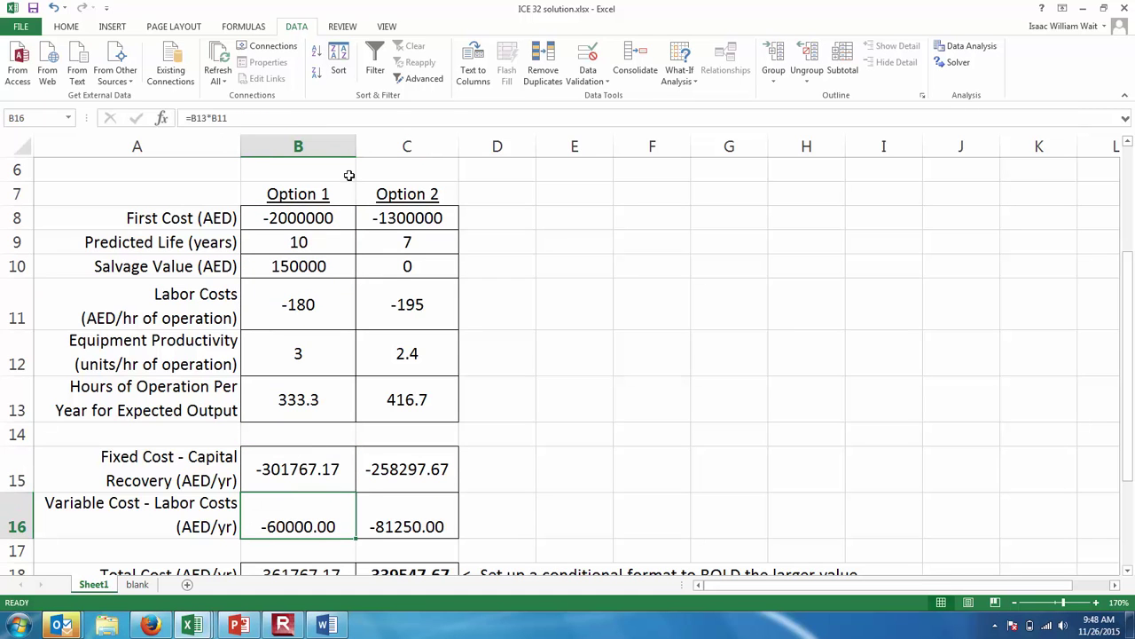
click(335, 117)
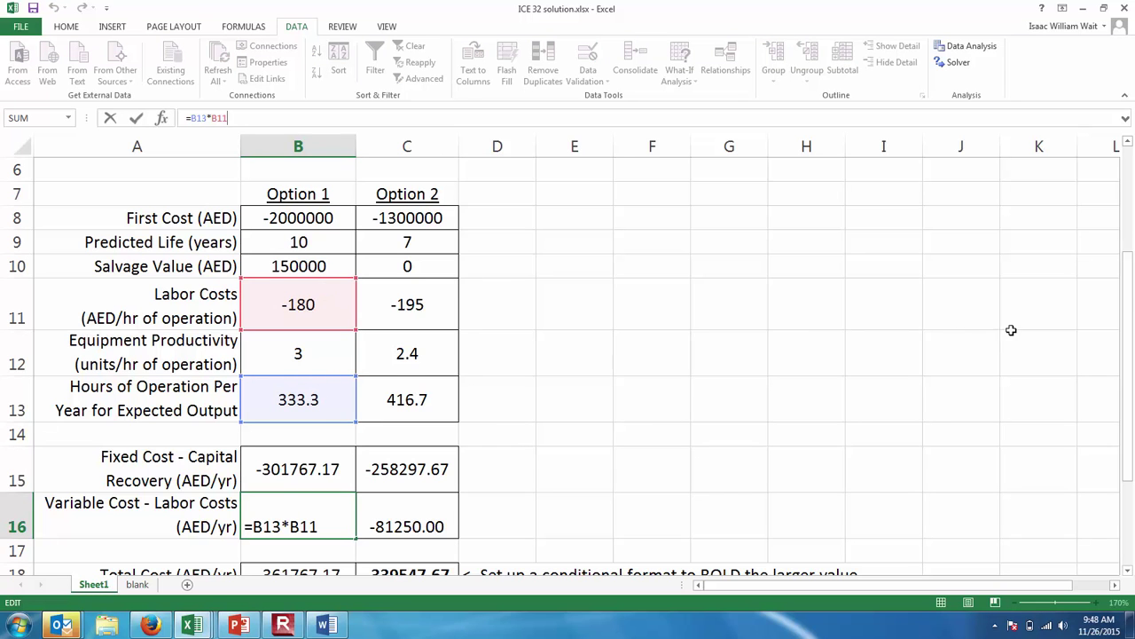
drag(1131, 294, 1128, 319)
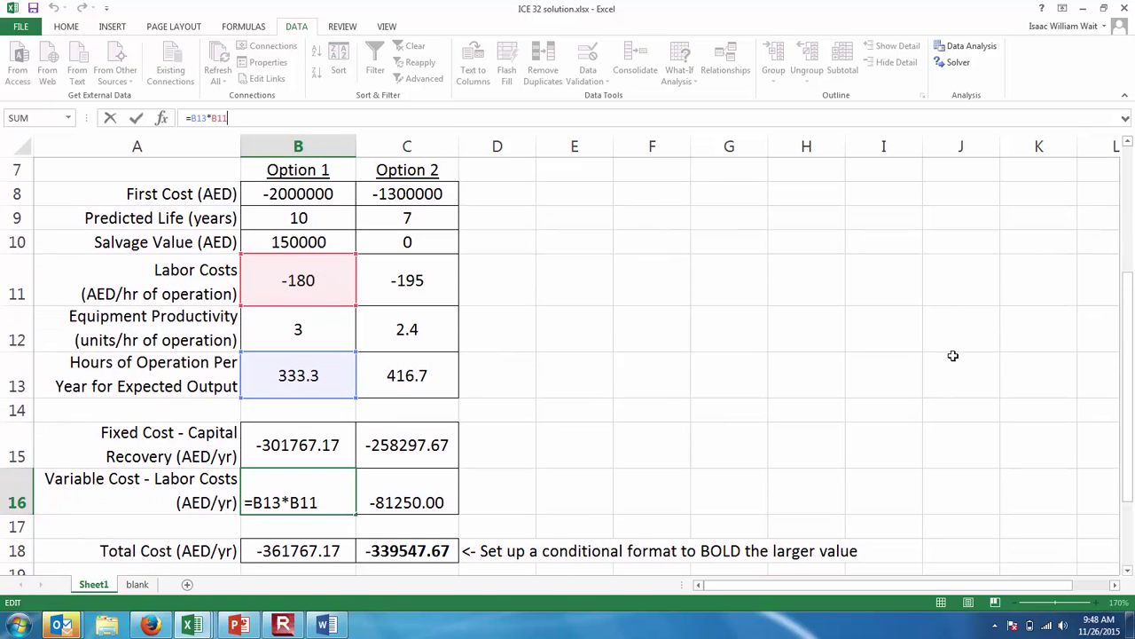
click(916, 365)
Inspect the total cost formulas in B18 and C18 and bring up the conditional formatting commands for both cells.
click(307, 550)
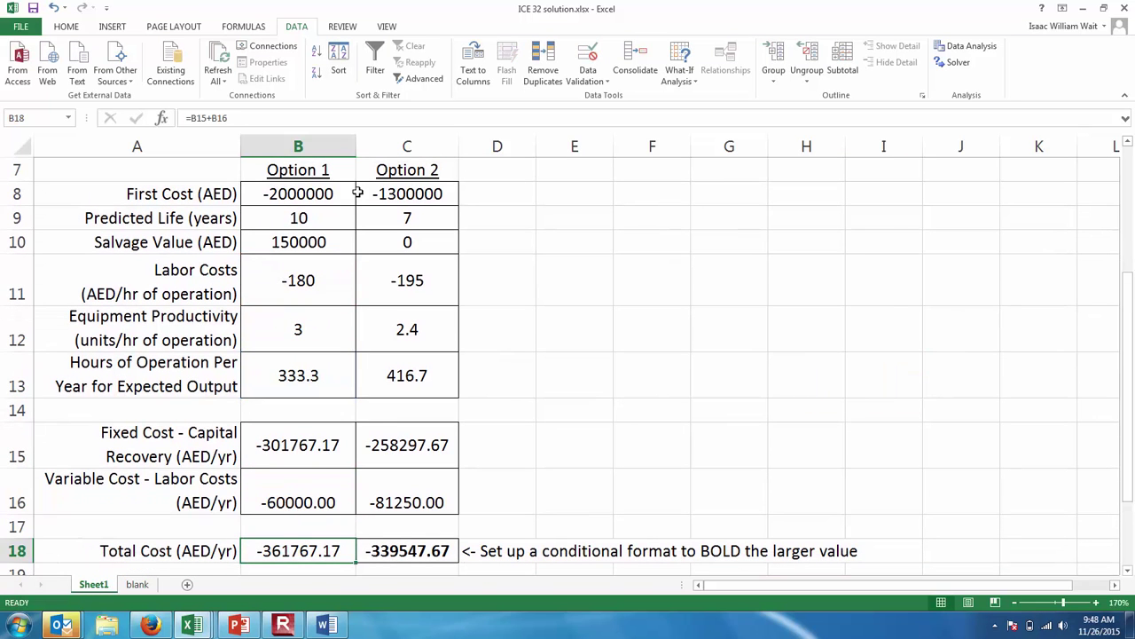
click(382, 551)
drag(381, 550, 312, 551)
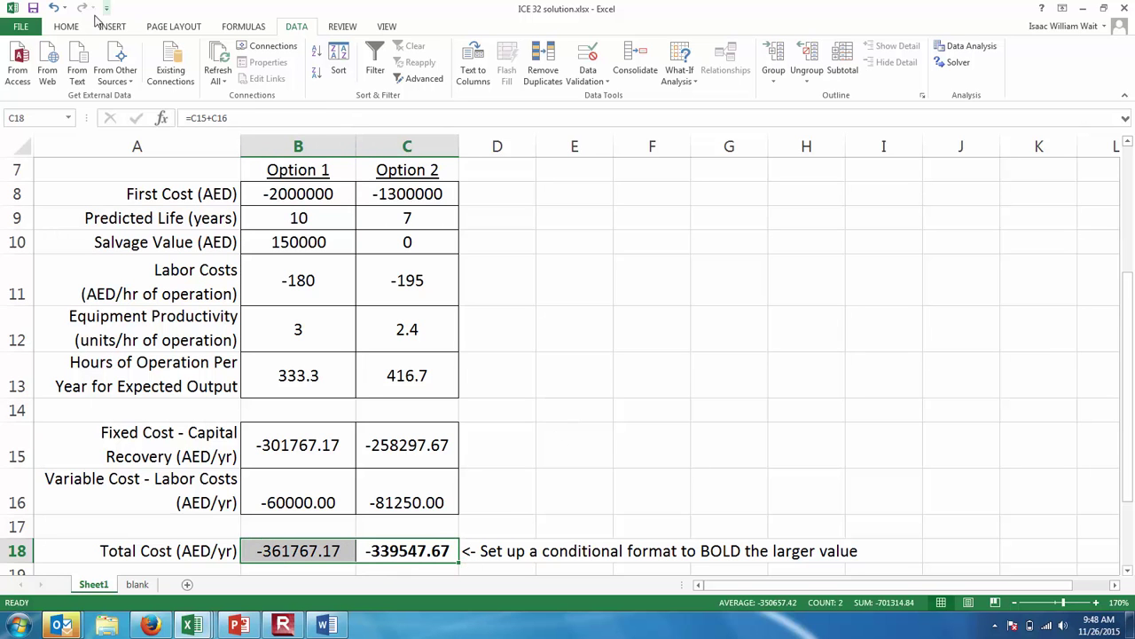
click(65, 27)
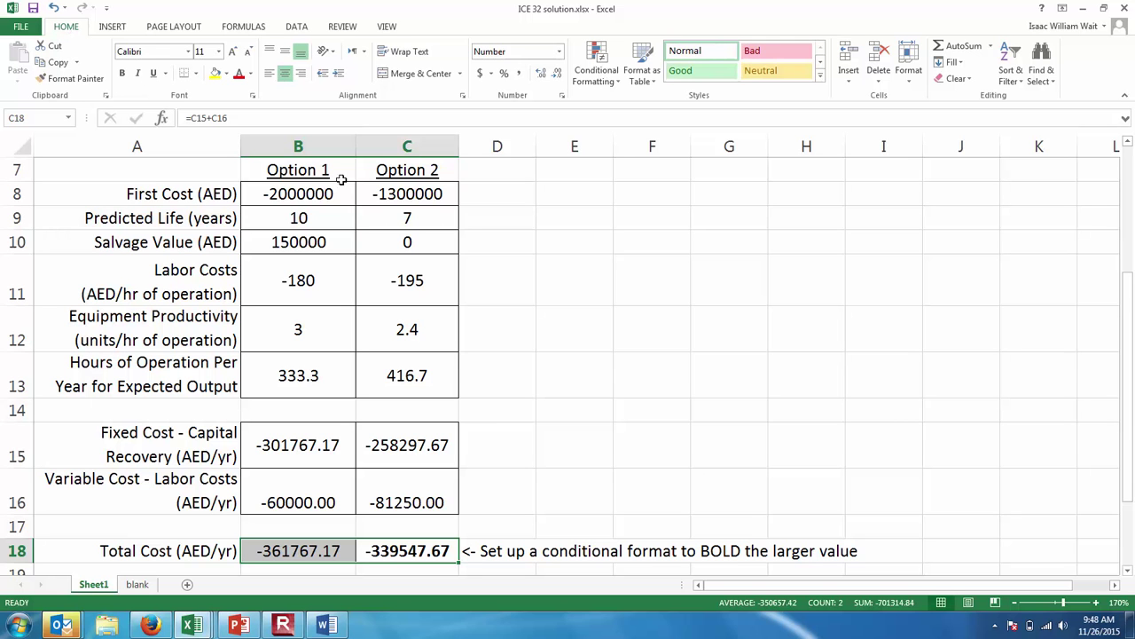
Reduce the sheet zoom to 130% and set the expected output in B3 to 3000 units per year.
drag(1130, 481, 1130, 438)
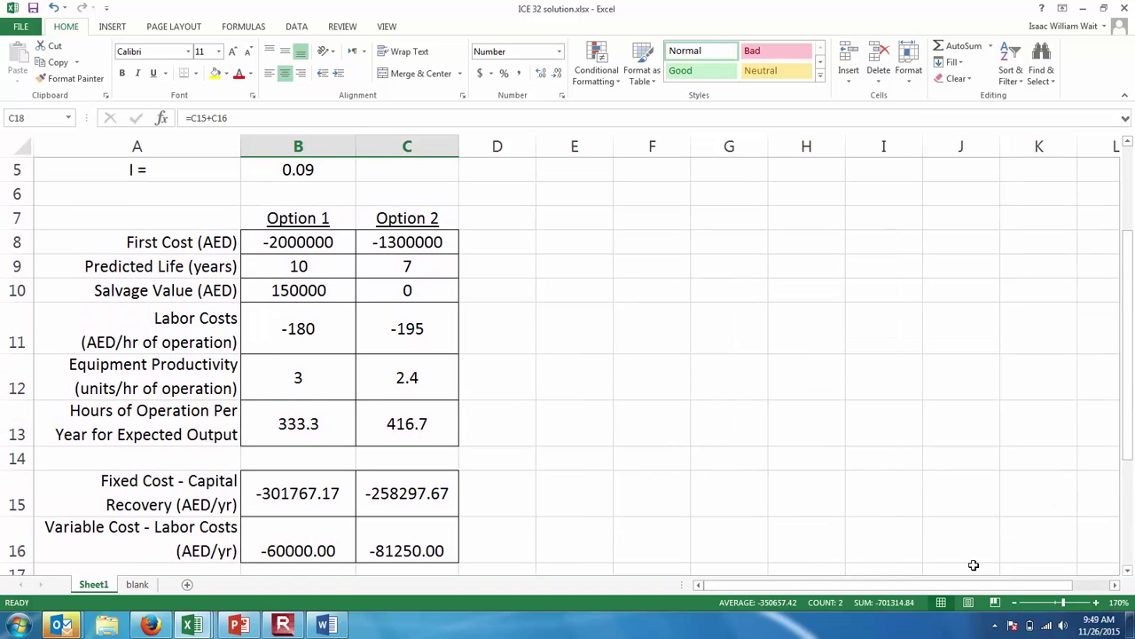
click(1016, 602)
click(1016, 602)
click(1016, 602)
click(1016, 602)
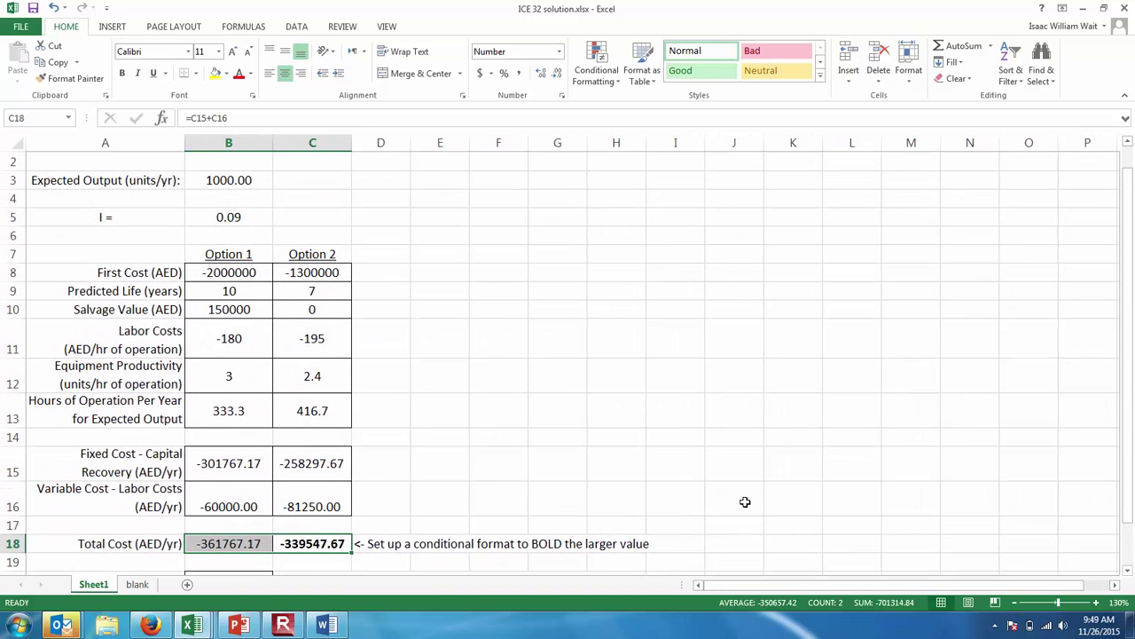
click(231, 182)
drag(258, 118, 3, 78)
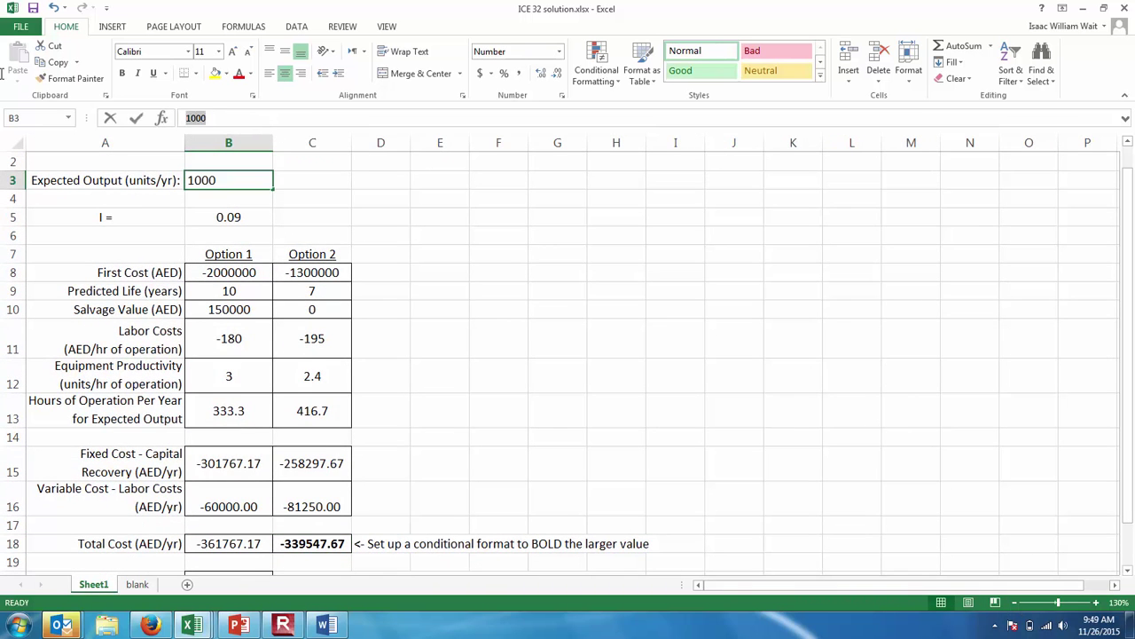
text(3000)
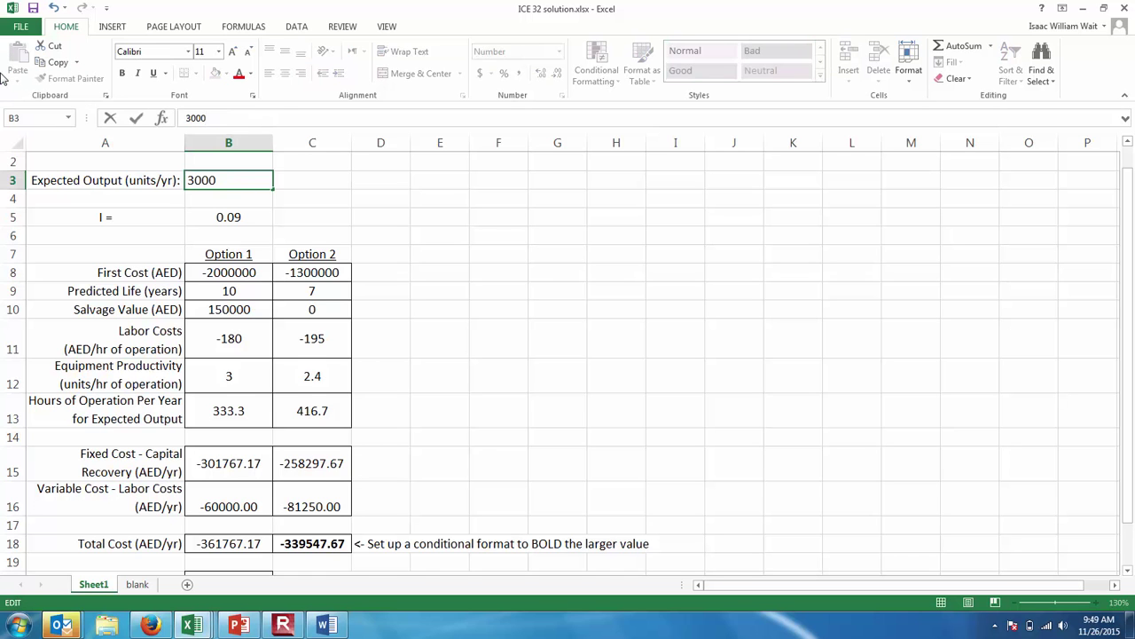
key(Return)
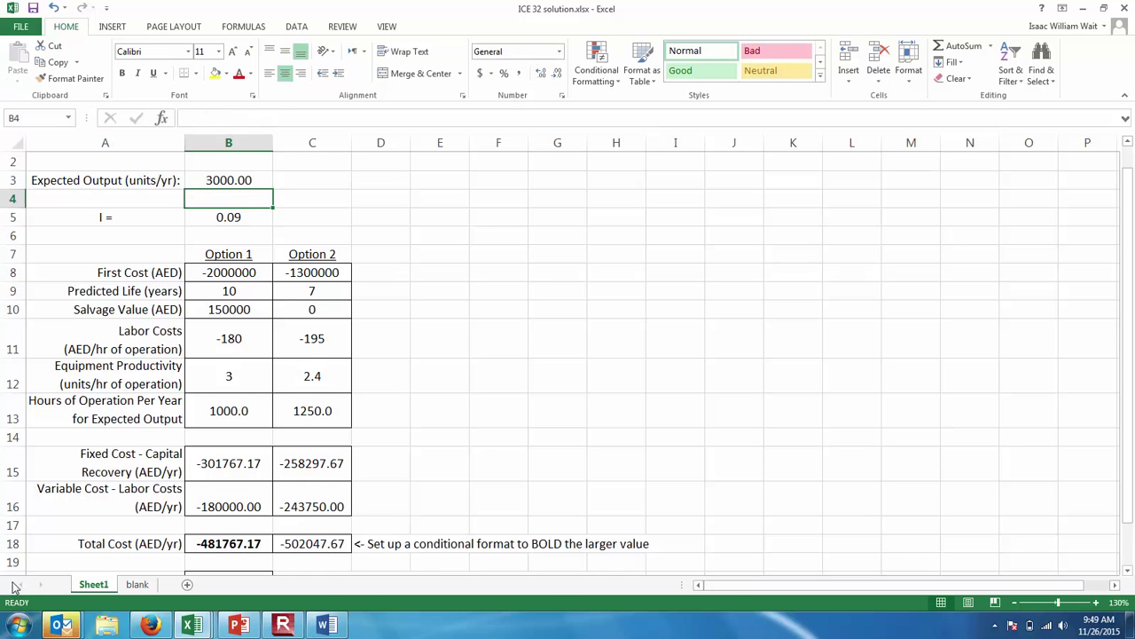
Check Option 1's total cost in B18 and the PMT formula behind Option 2's capital recovery in C15, leaving both unedited.
click(229, 544)
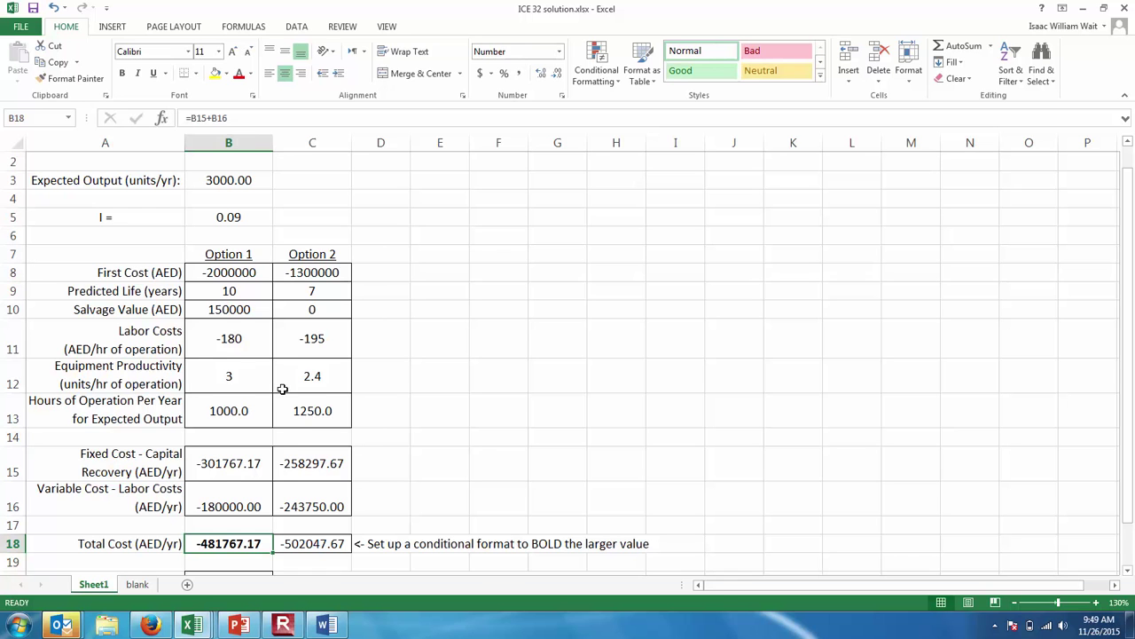
click(337, 456)
click(354, 119)
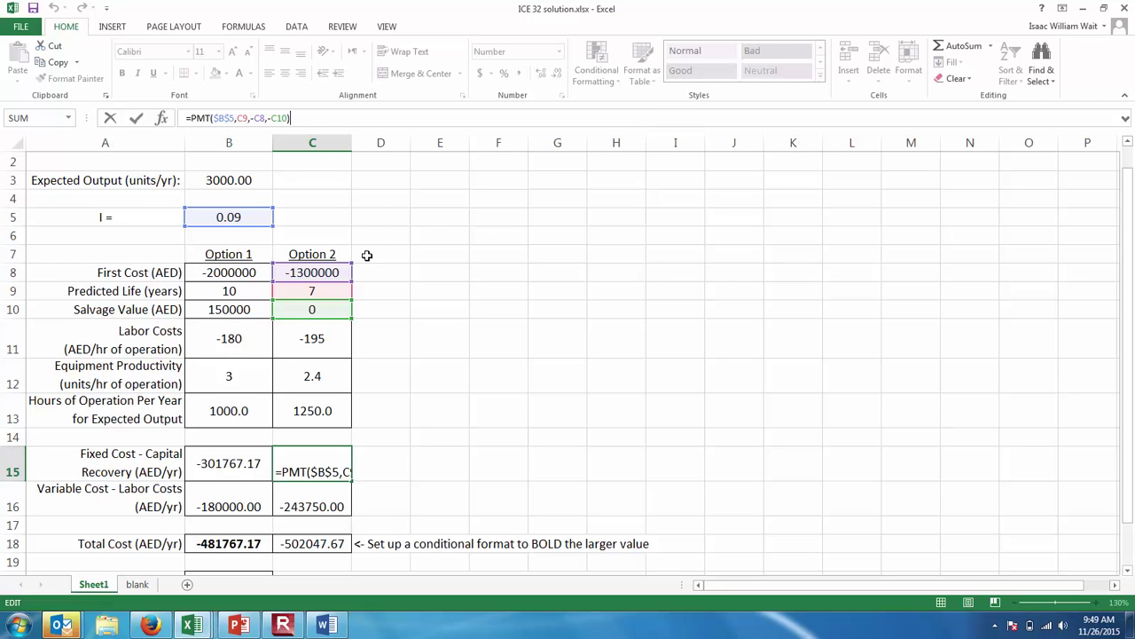
key(ctrl+Return)
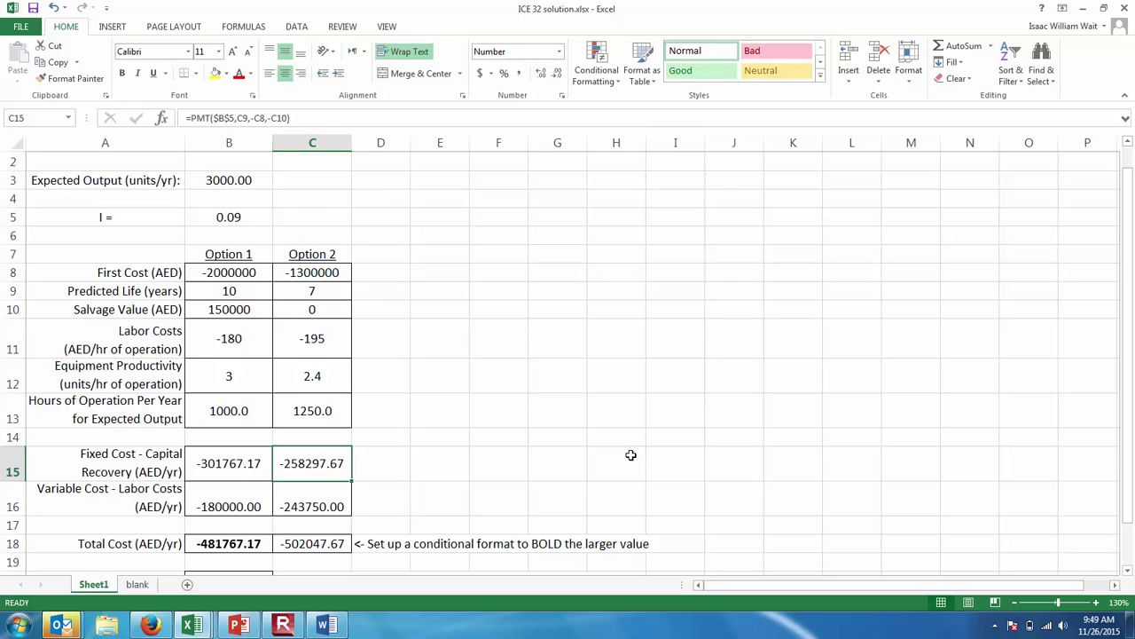
Lower the expected output in B3 one unit at a time to 2999, 2998 and 2997 units per year.
click(239, 182)
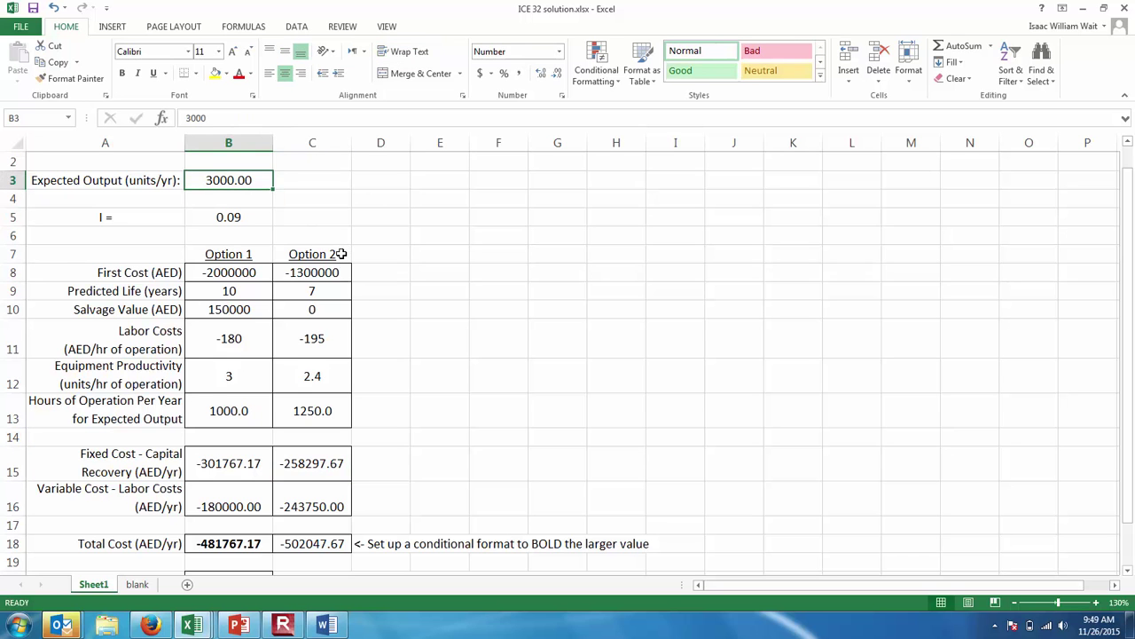
text(2)
text(900)
key(BackSpace)
key(BackSpace)
text(99)
key(Return)
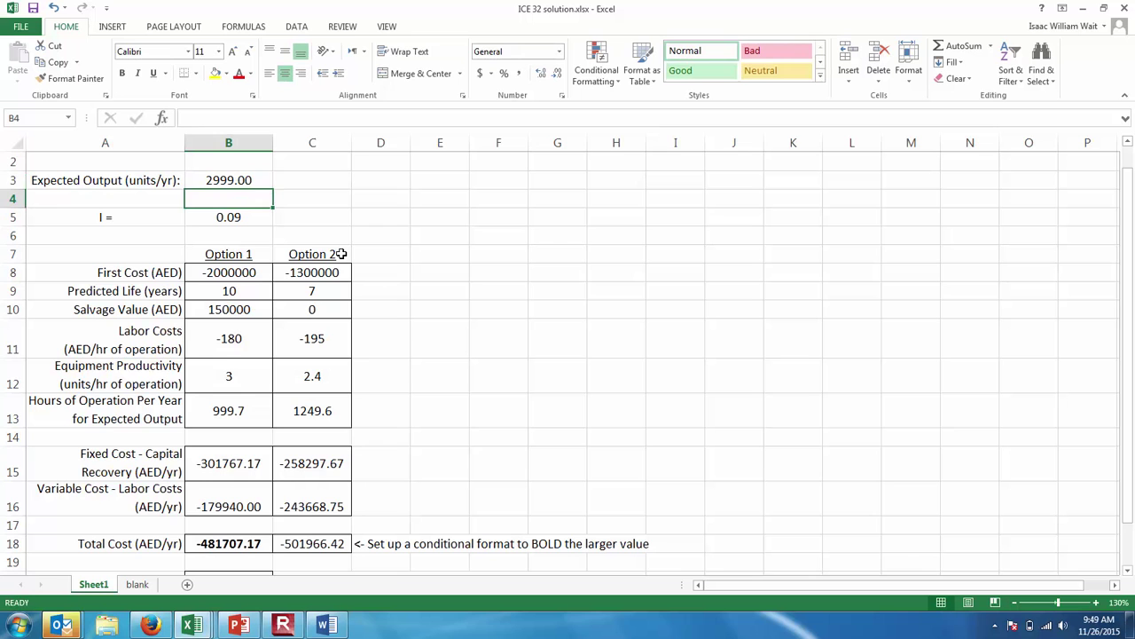
key(Up)
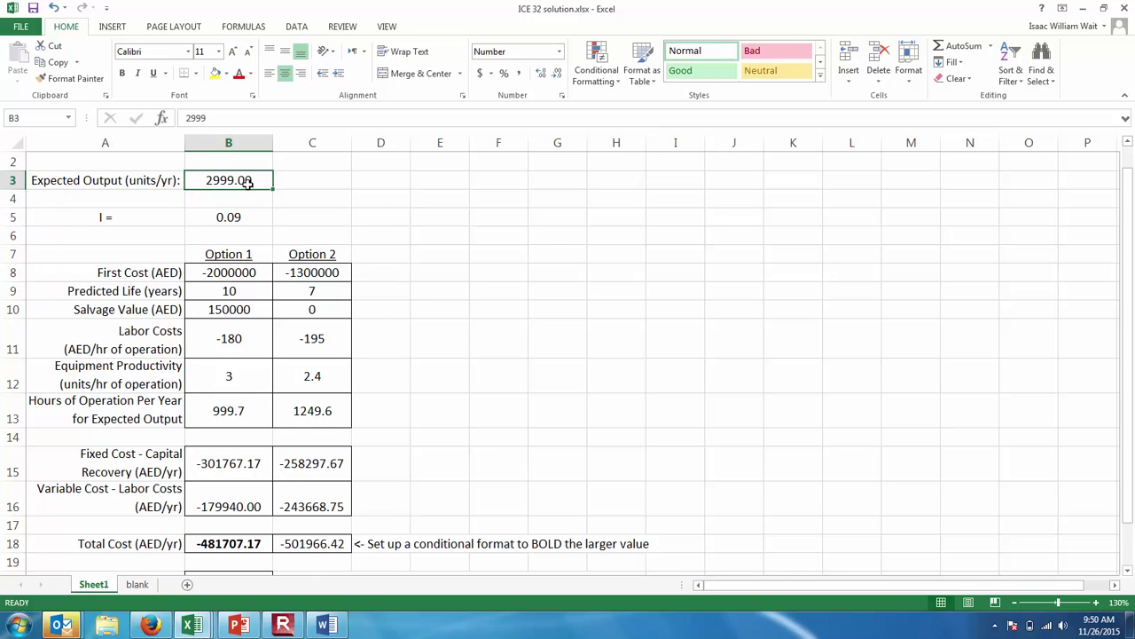
text(2998)
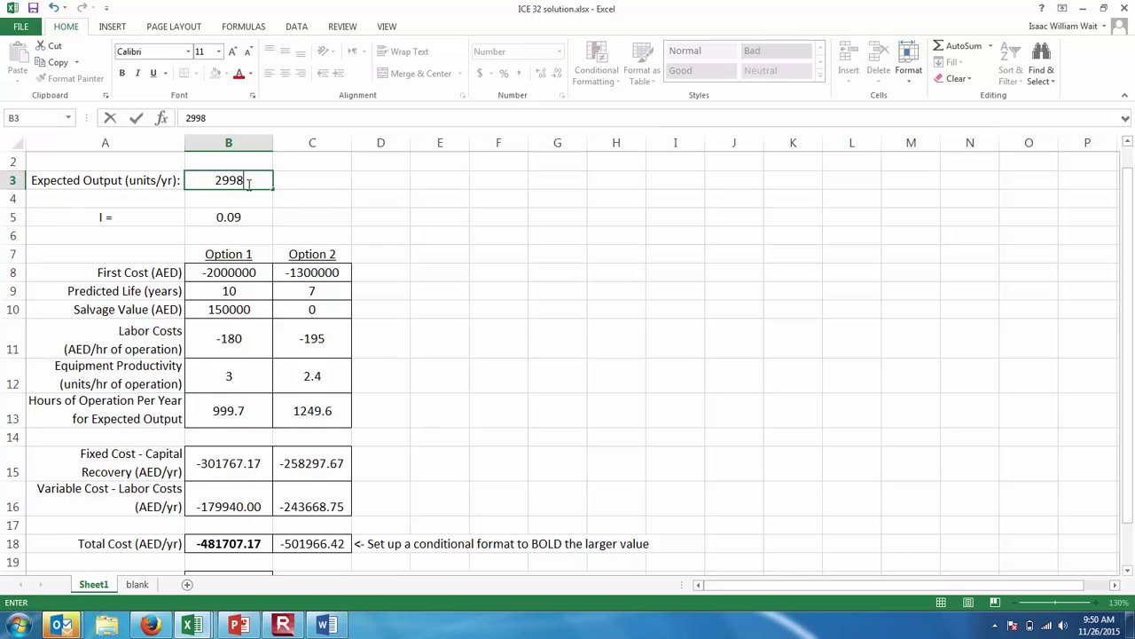
key(Return)
key(Up)
text(2)
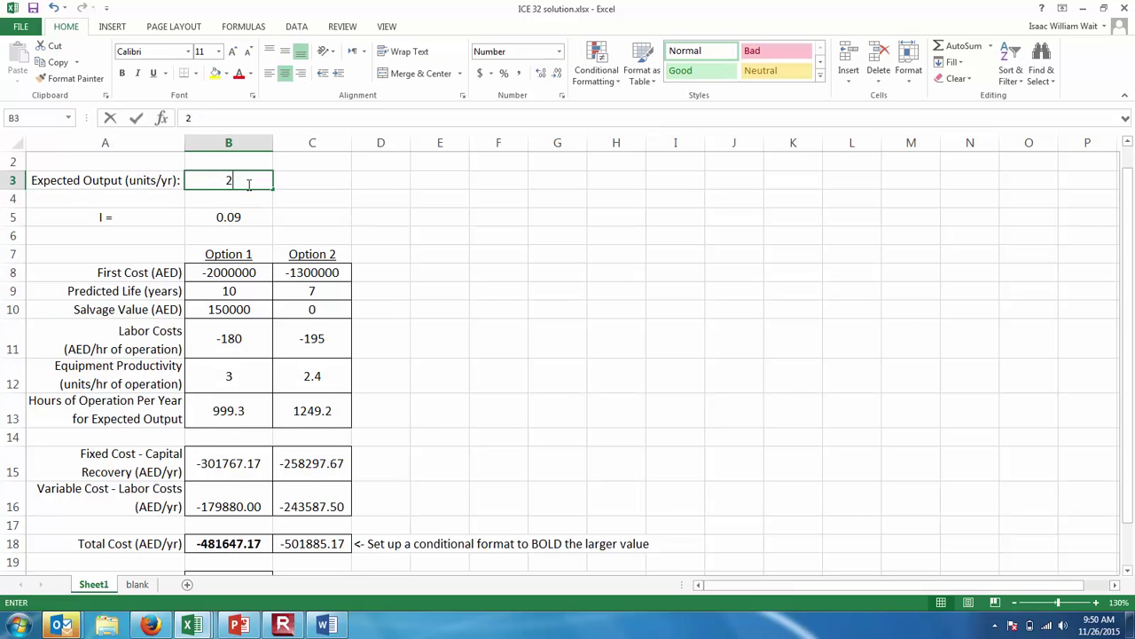
text(997)
key(Return)
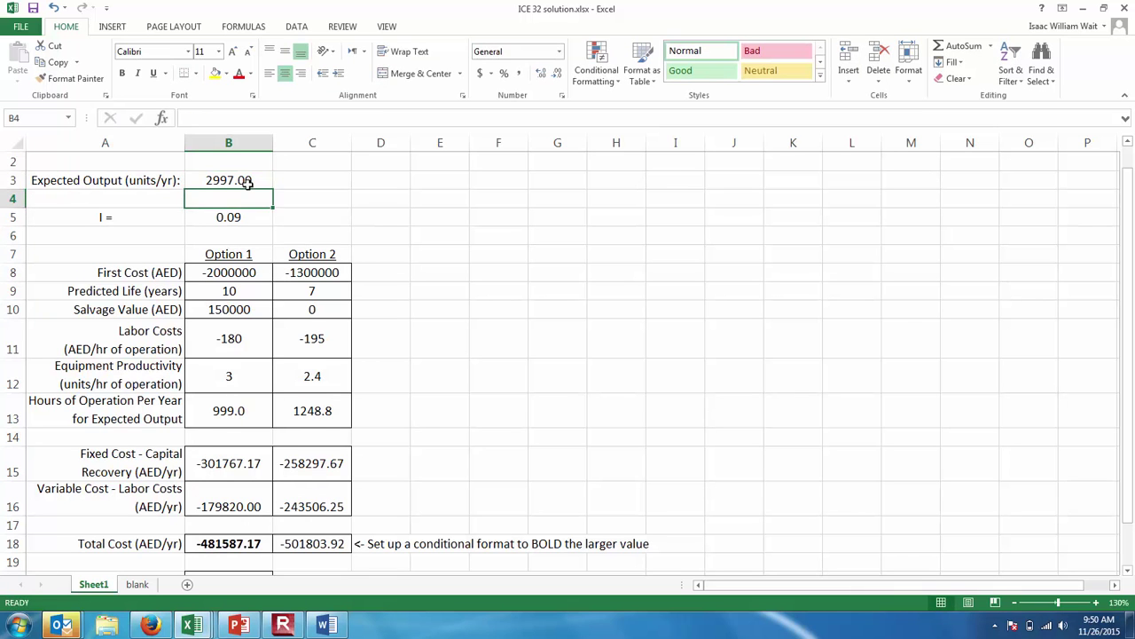
Compare the two total costs in row 18 and inspect the cost difference formula in B20.
click(223, 544)
click(298, 543)
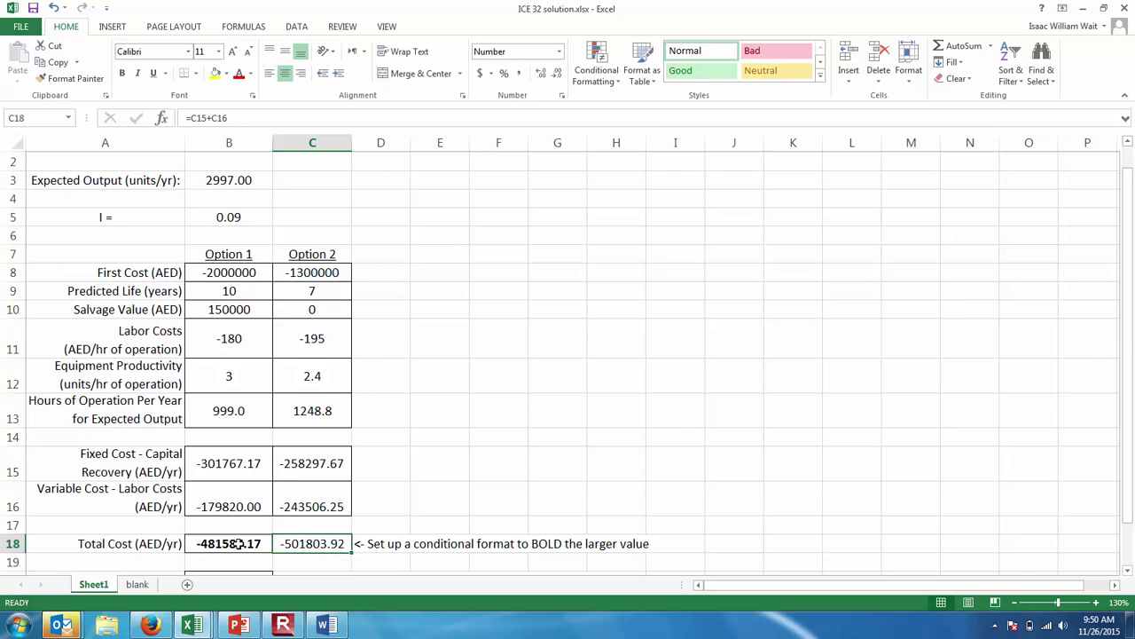
click(175, 544)
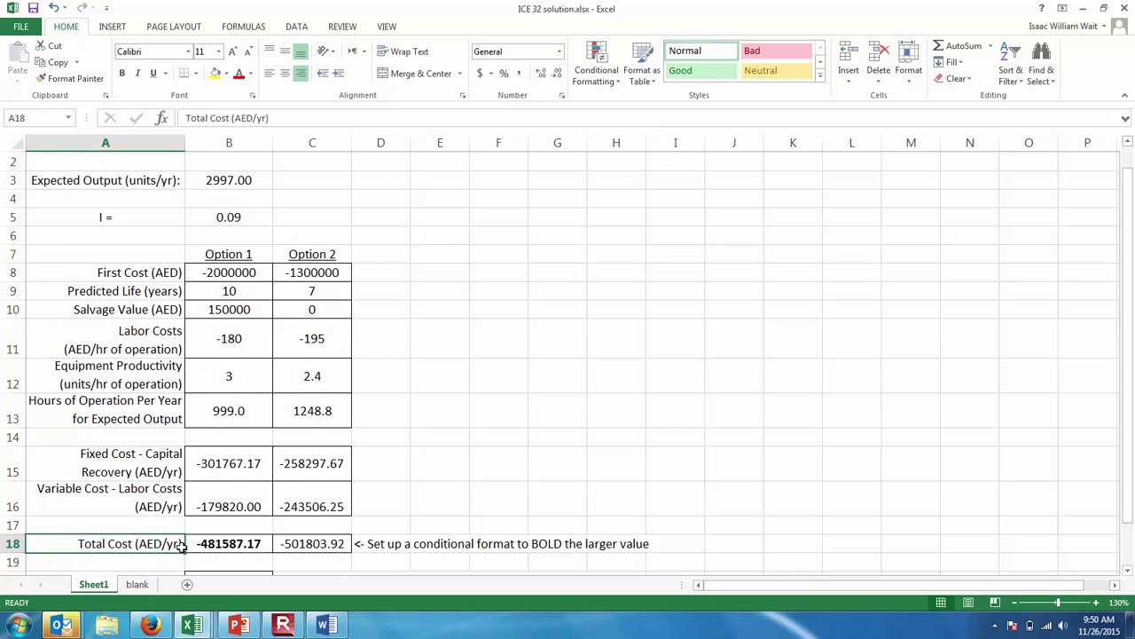
scroll(174, 541, down, 1)
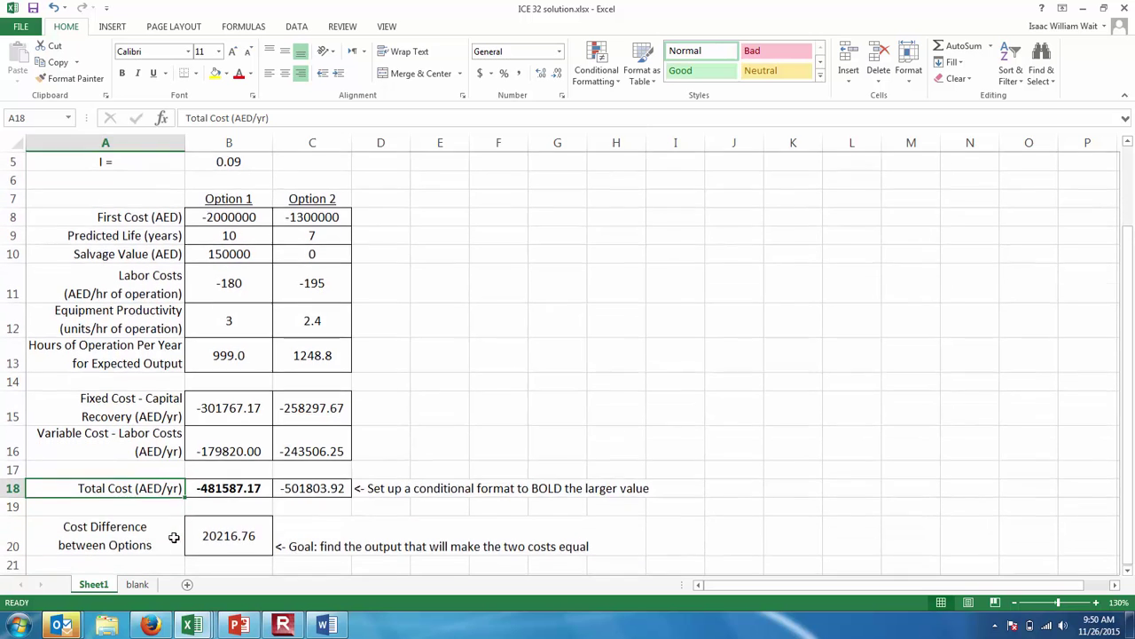
click(254, 535)
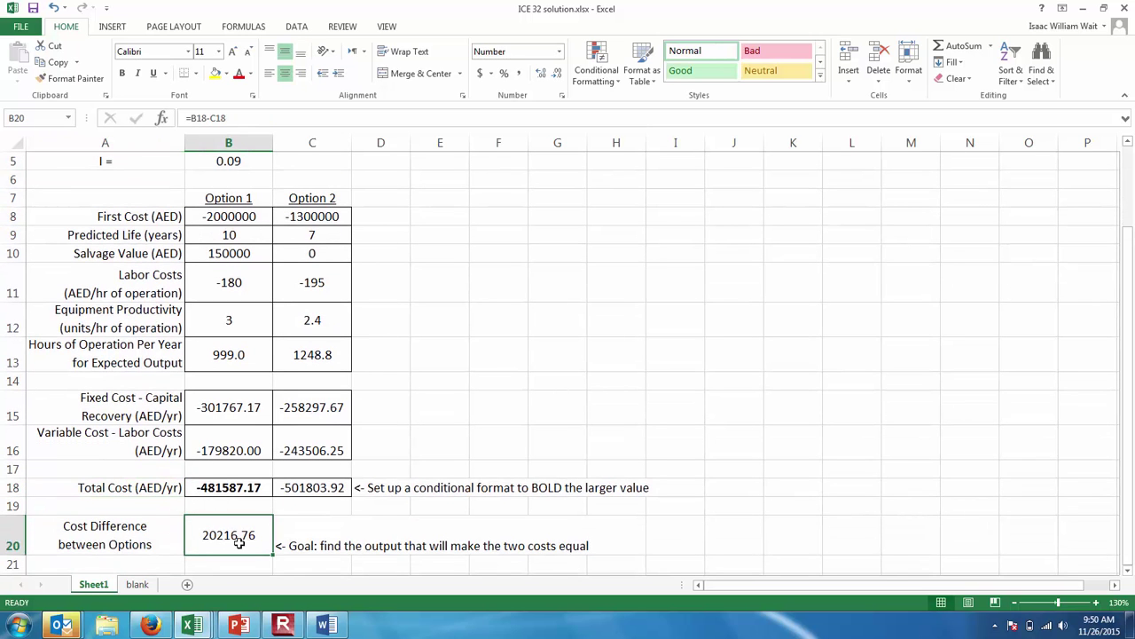
Review the lower rows of the exercise table in the ICE 32 Word document and return to the ICE 32 solution workbook in Excel.
click(326, 625)
drag(1132, 241, 1132, 521)
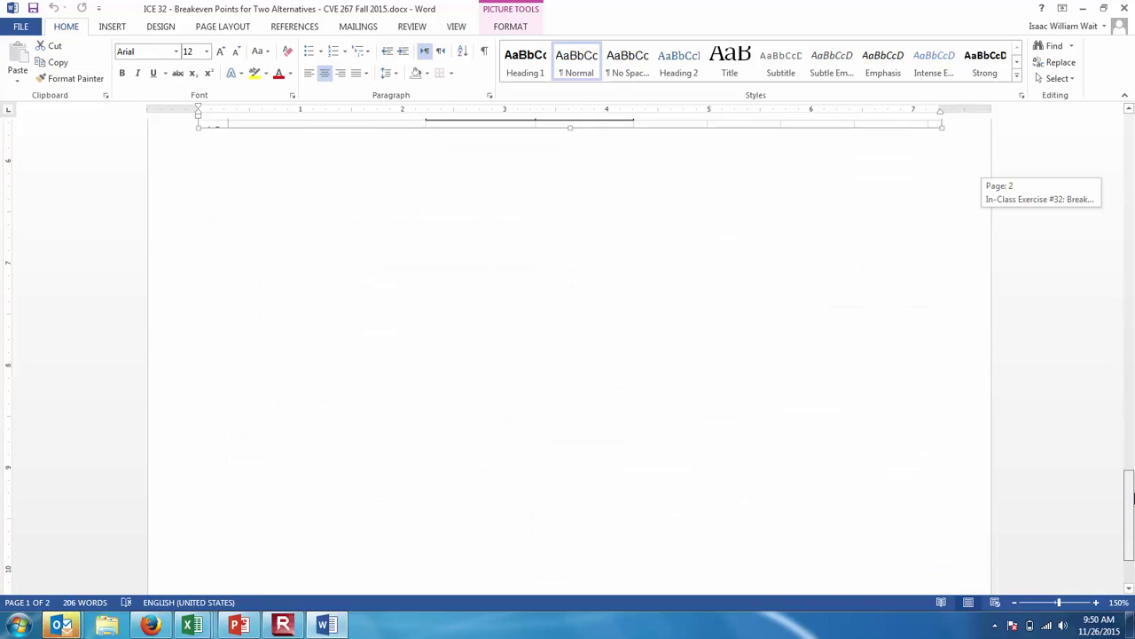
scroll(613, 451, up, 5)
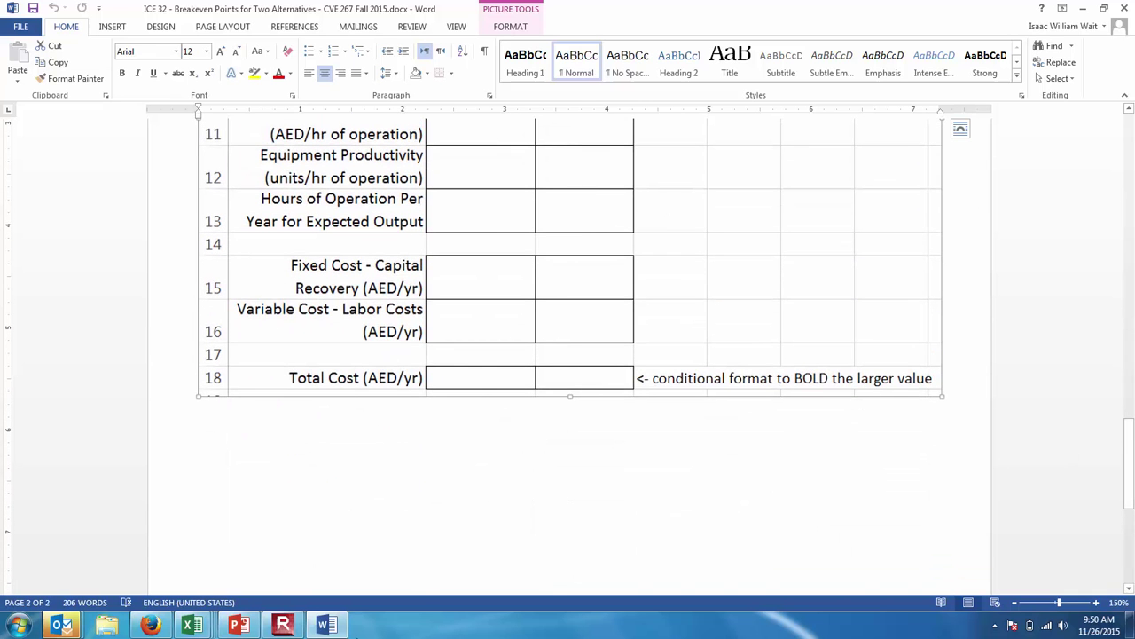
mouse_move(324, 626)
mouse_move(190, 626)
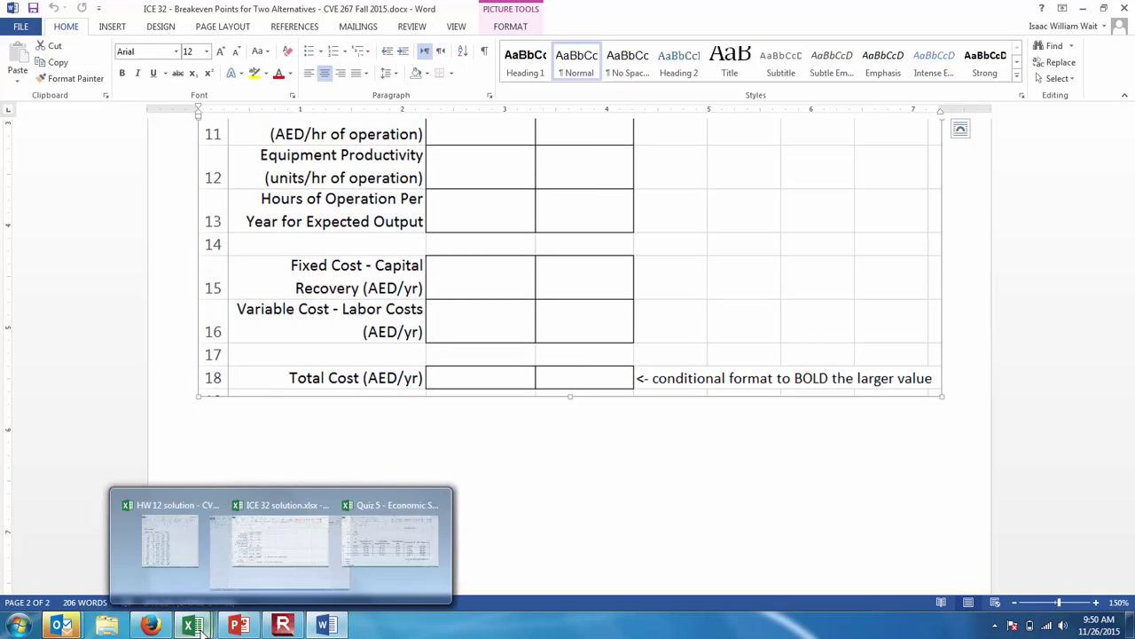
click(370, 552)
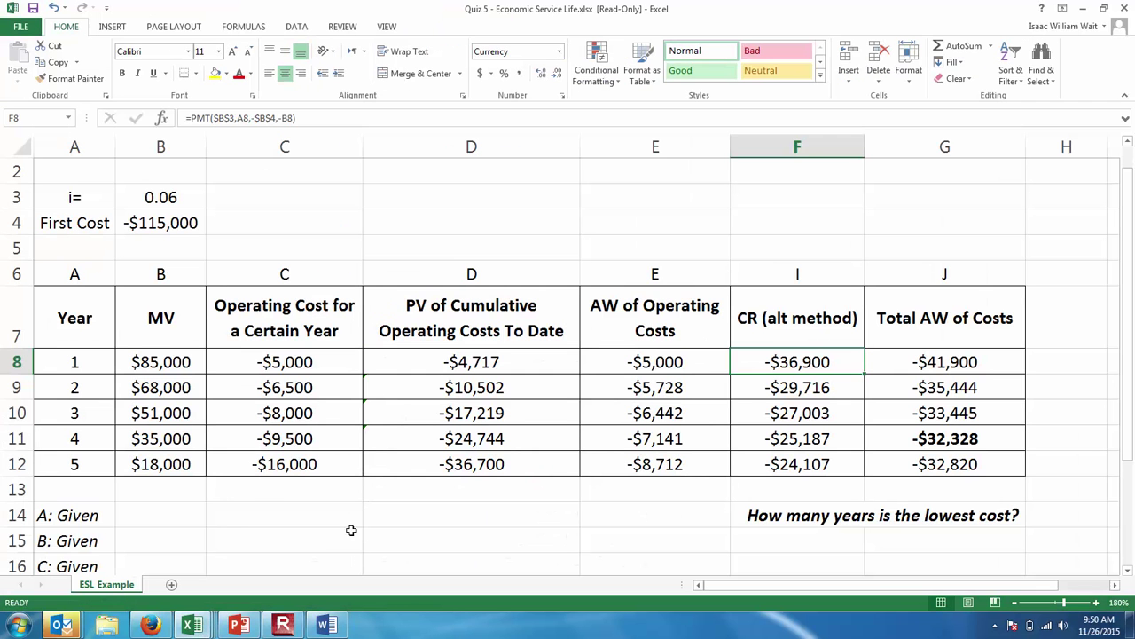
mouse_move(191, 626)
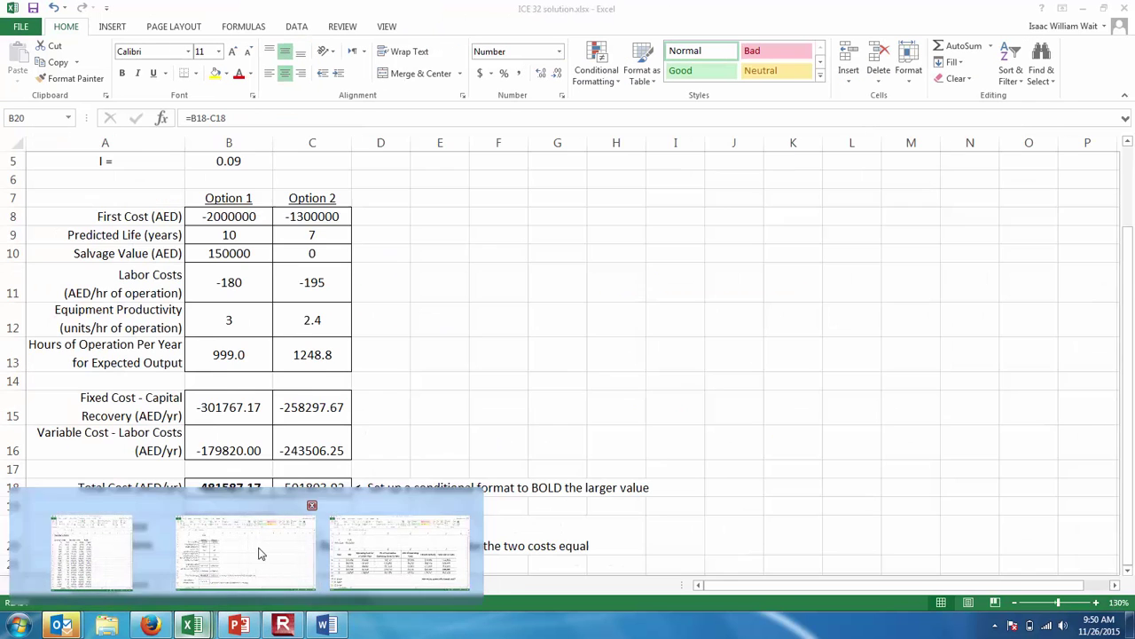
click(258, 550)
Start a Goal Seek on the cost difference in B20 with a target value of 0.
scroll(272, 525, down, 2)
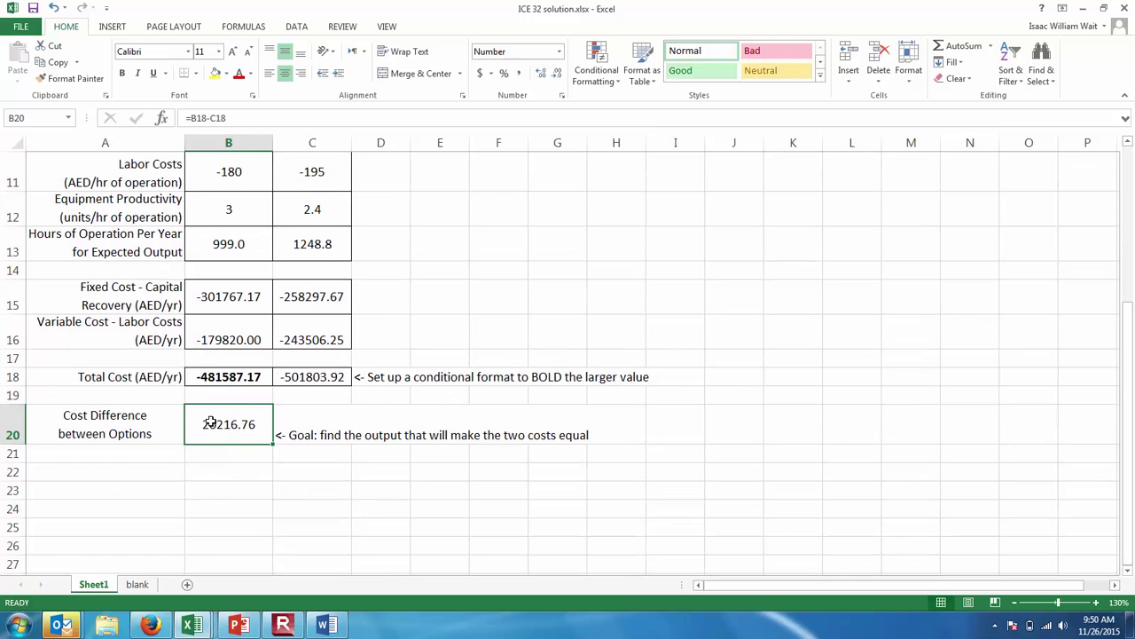
scroll(233, 434, up, 1)
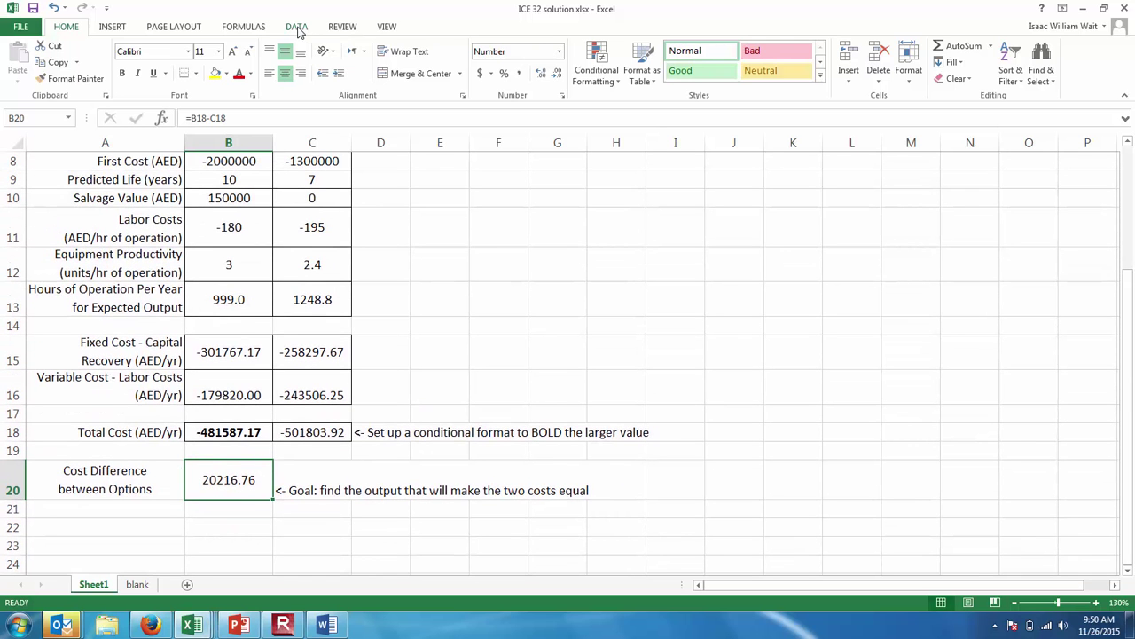
click(297, 27)
click(694, 78)
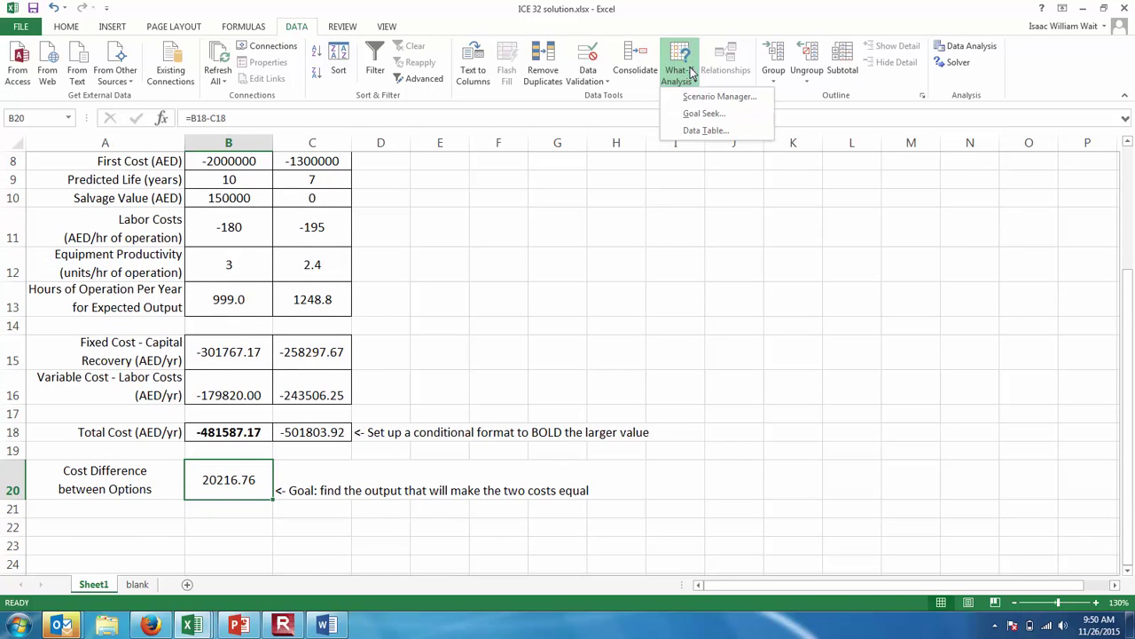
click(716, 112)
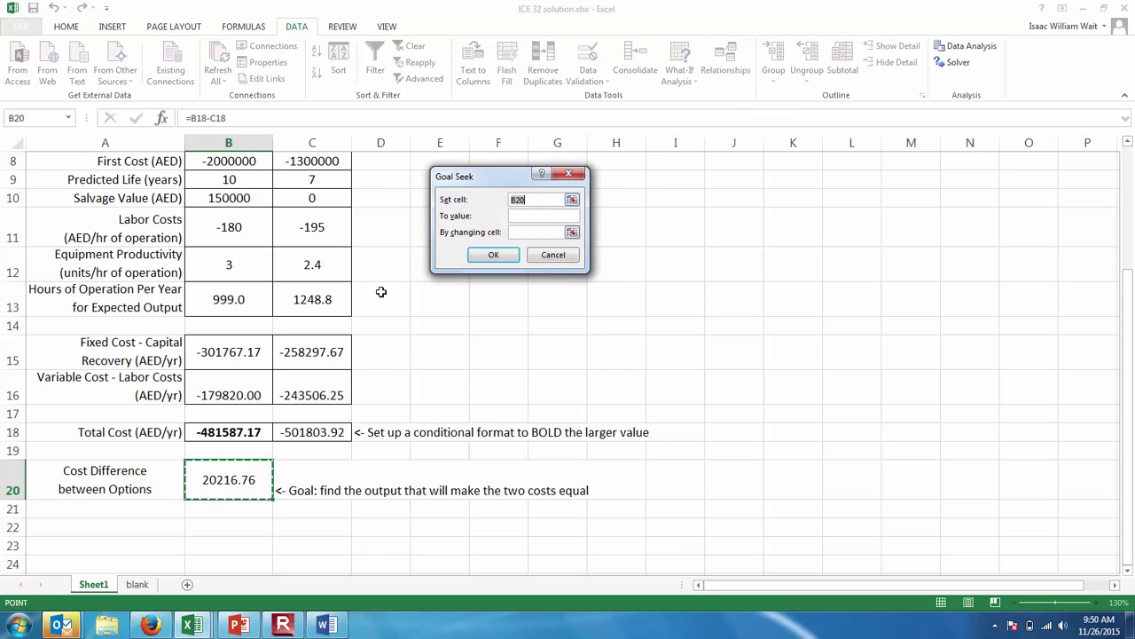
click(230, 479)
click(549, 216)
text(0)
Use the expected output in B3 as the Goal Seek's changing cell, run it and keep the solution.
click(572, 232)
scroll(539, 318, up, 3)
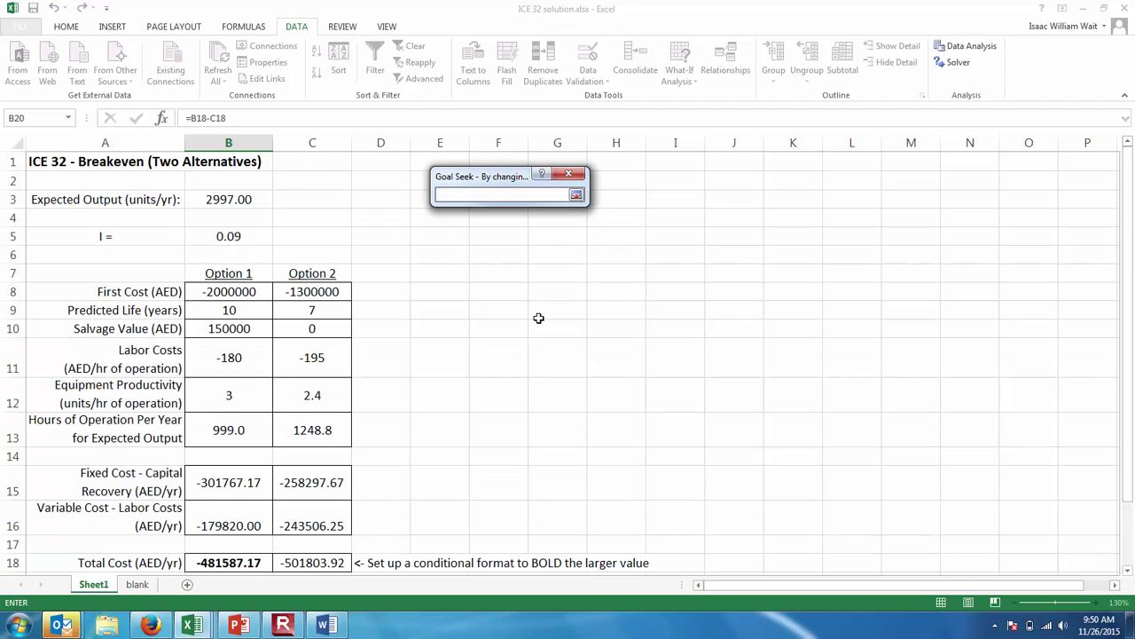
click(244, 205)
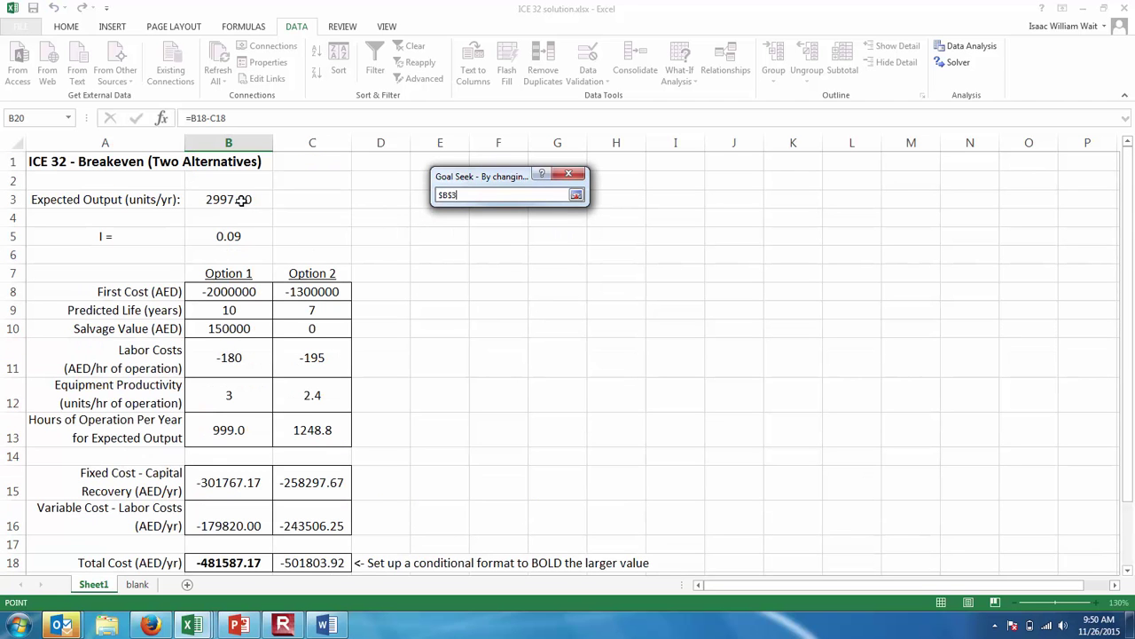
click(576, 196)
click(495, 256)
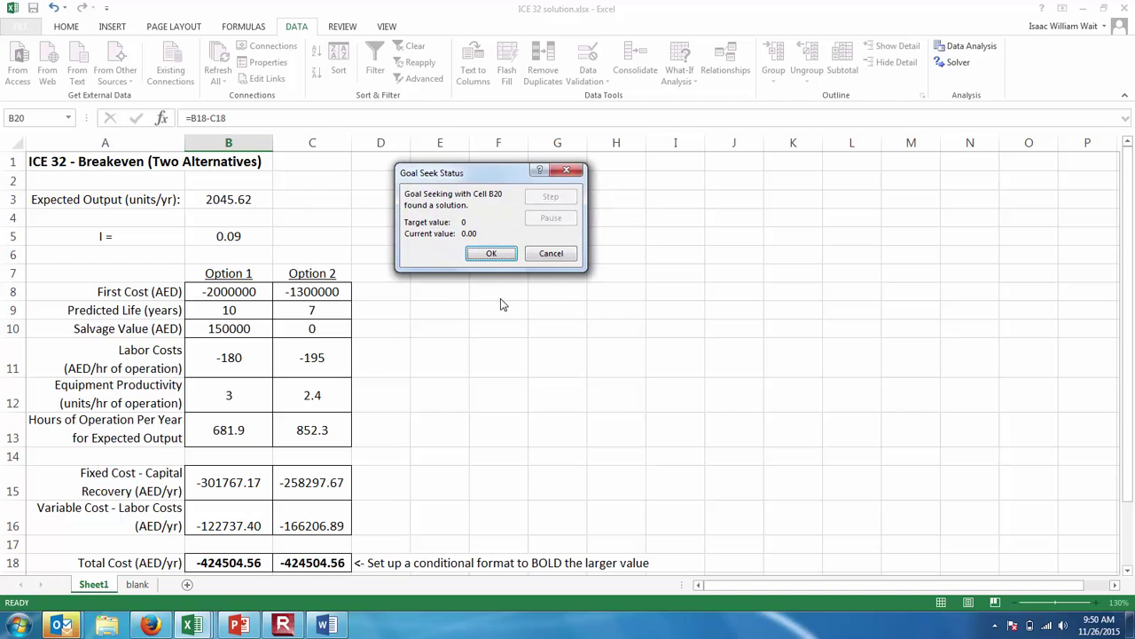
click(492, 254)
Examine the cost difference in B20 and compare the total costs of both options in row 18.
drag(1129, 297, 1131, 316)
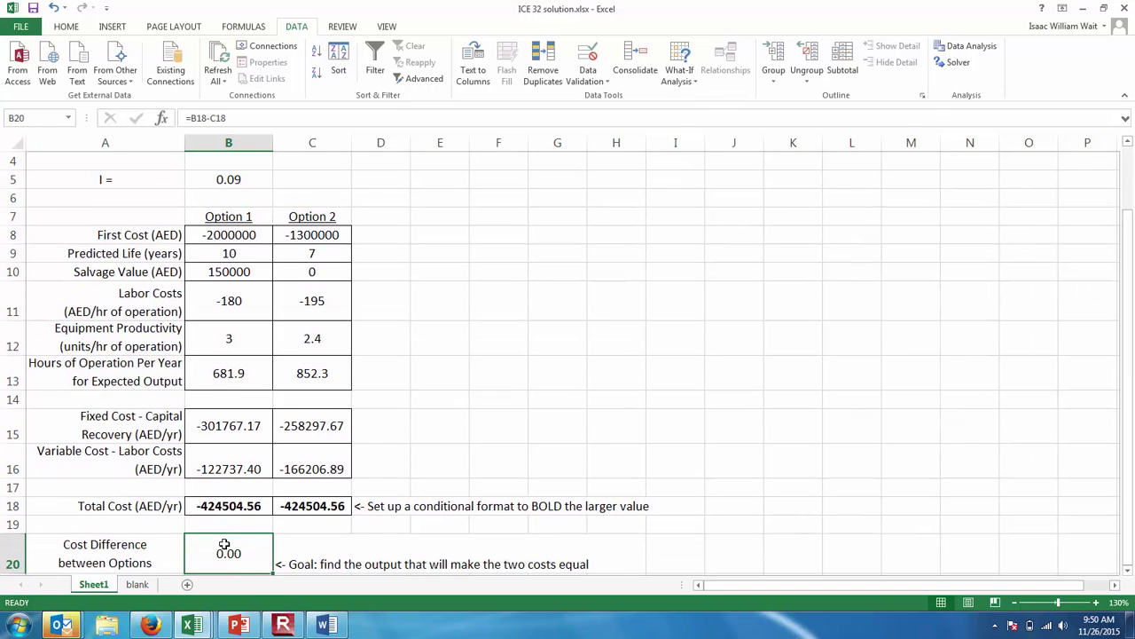
click(237, 506)
click(276, 506)
click(259, 506)
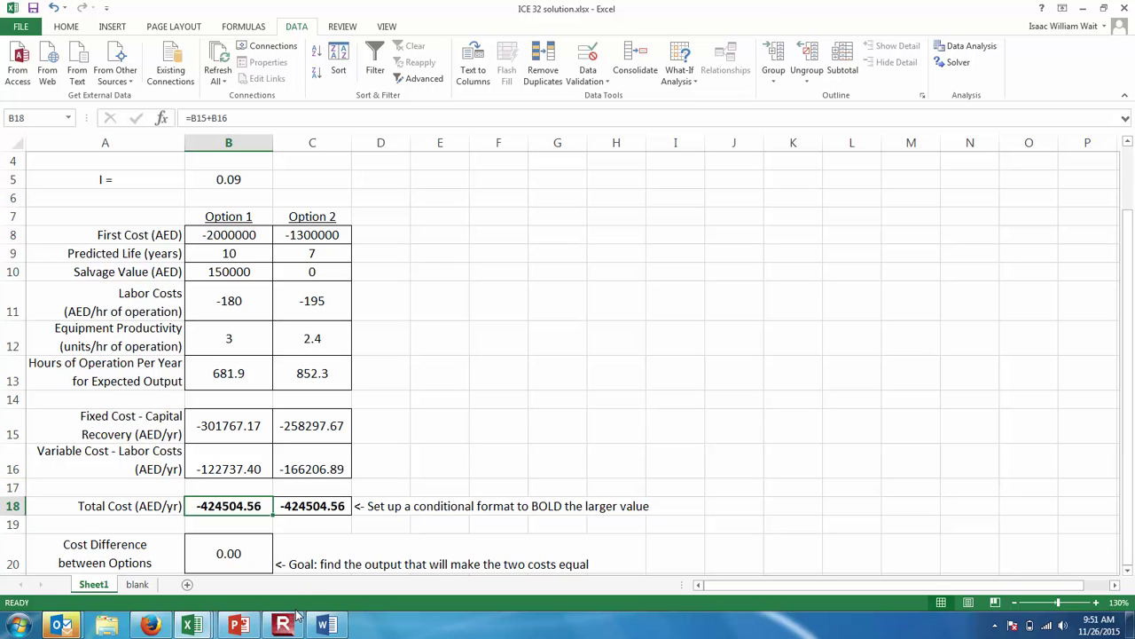
Switch to the CVE 267 notes in PowerPoint and start the slide show from the Class #32 announcements on slide 205.
click(237, 625)
scroll(89, 344, up, 10)
scroll(88, 344, down, 5)
scroll(105, 315, up, 2)
click(105, 315)
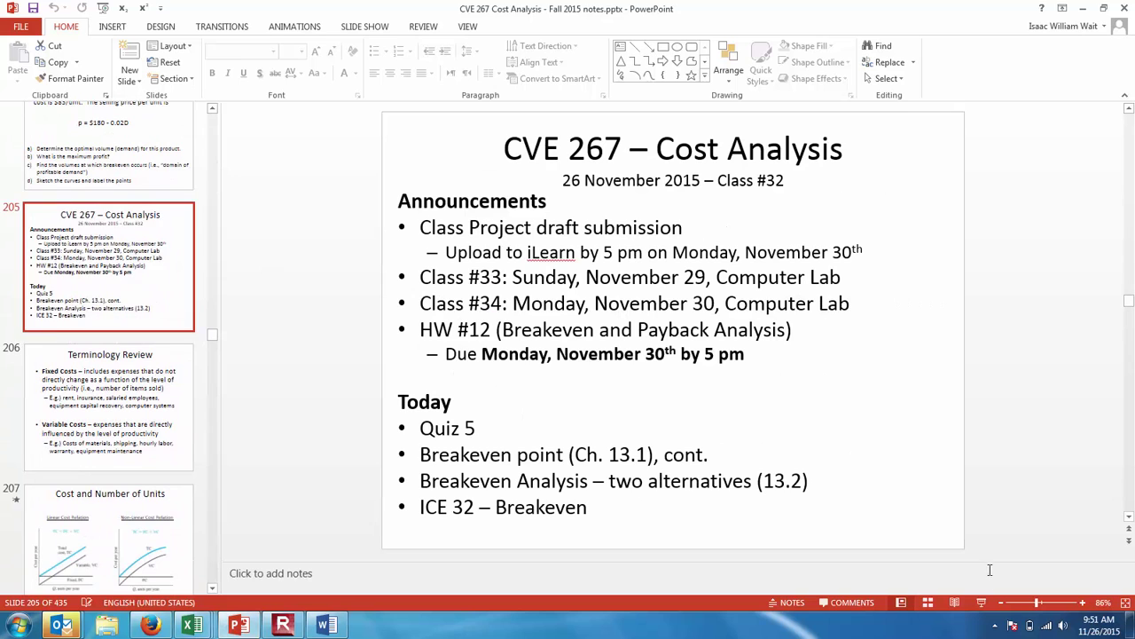
click(981, 603)
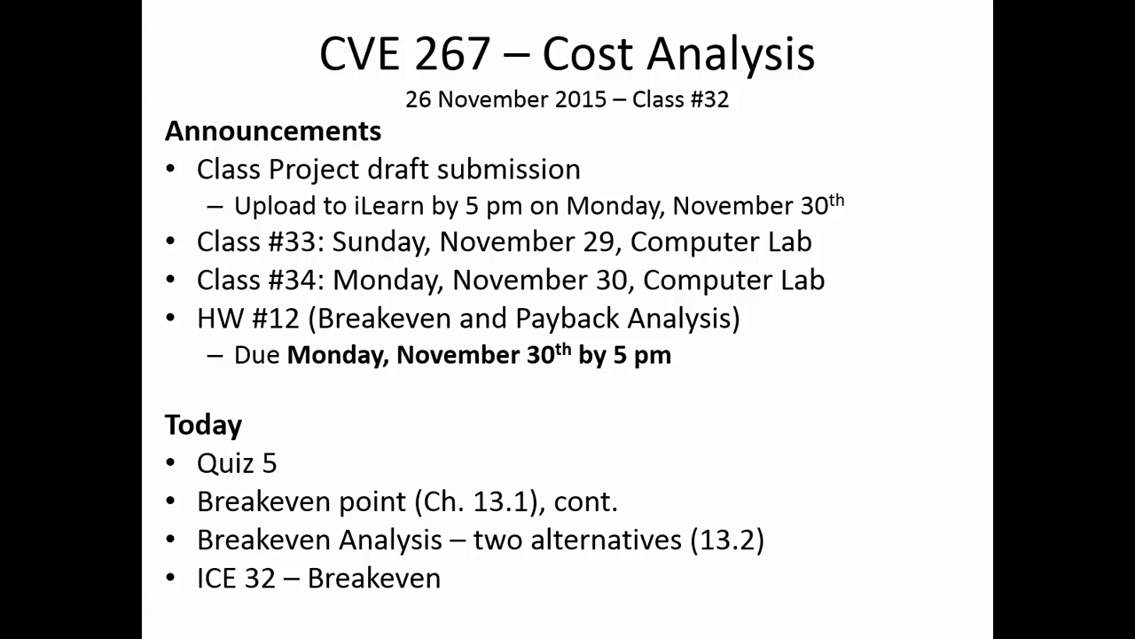